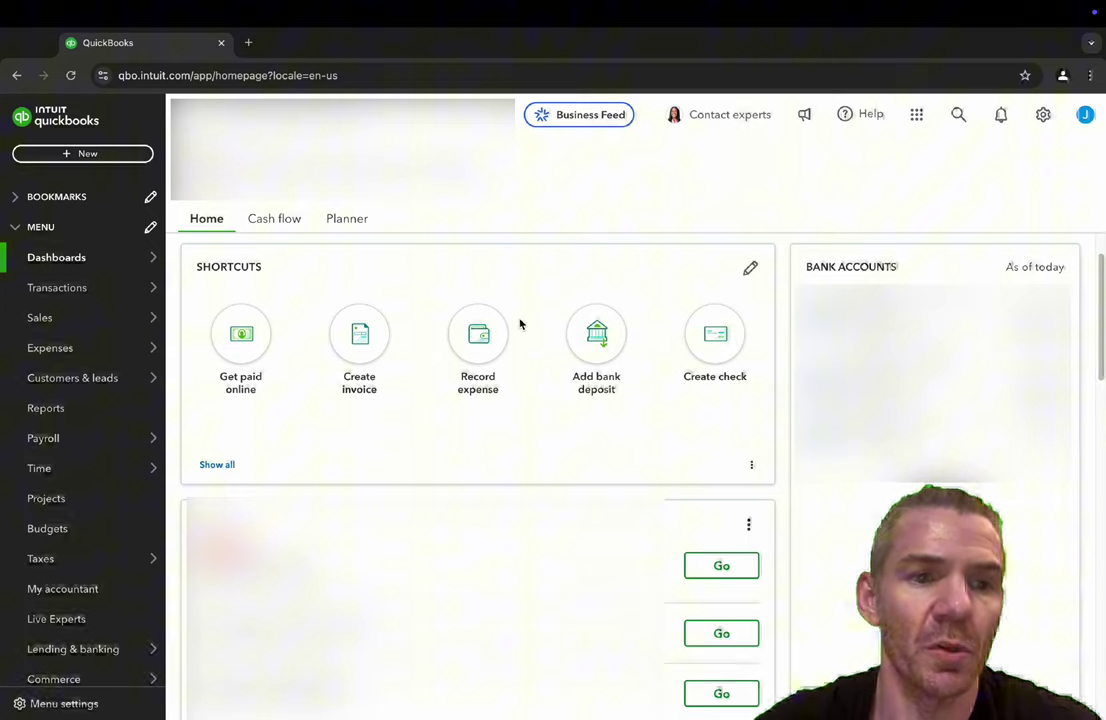
- Show the Expenses flyout menu in the left sidebar
mouse_move(131, 353)
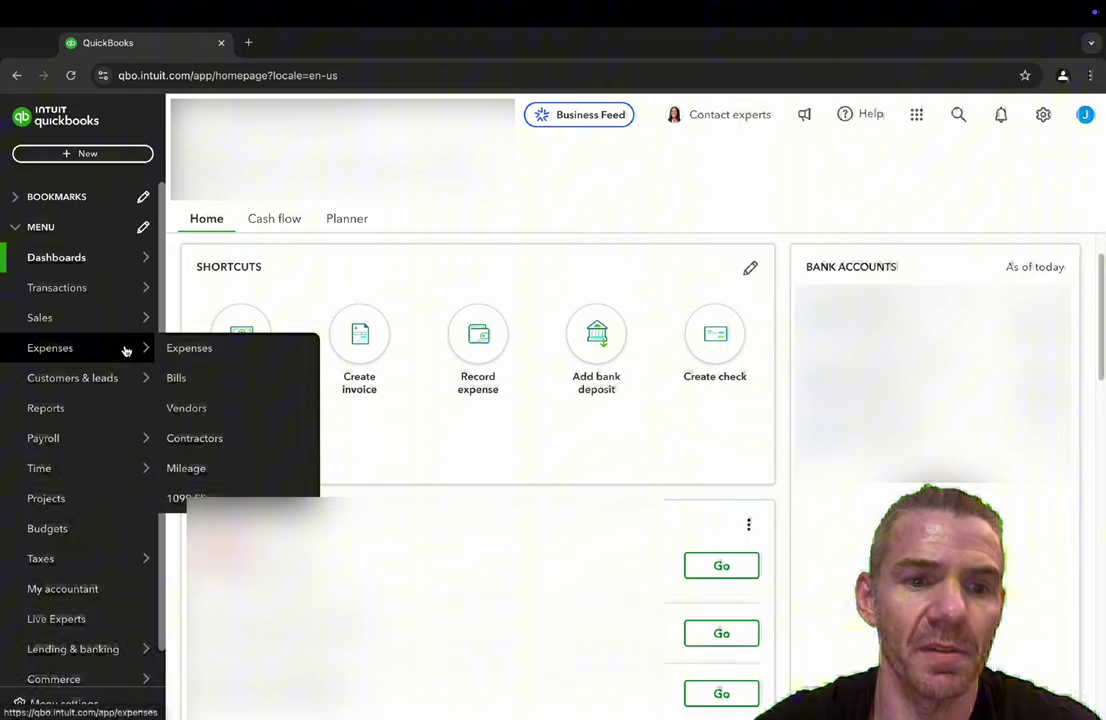
- Create a blank bill from the Bills page, close Autofill, and open the Vendor choices
click(193, 378)
click(1034, 260)
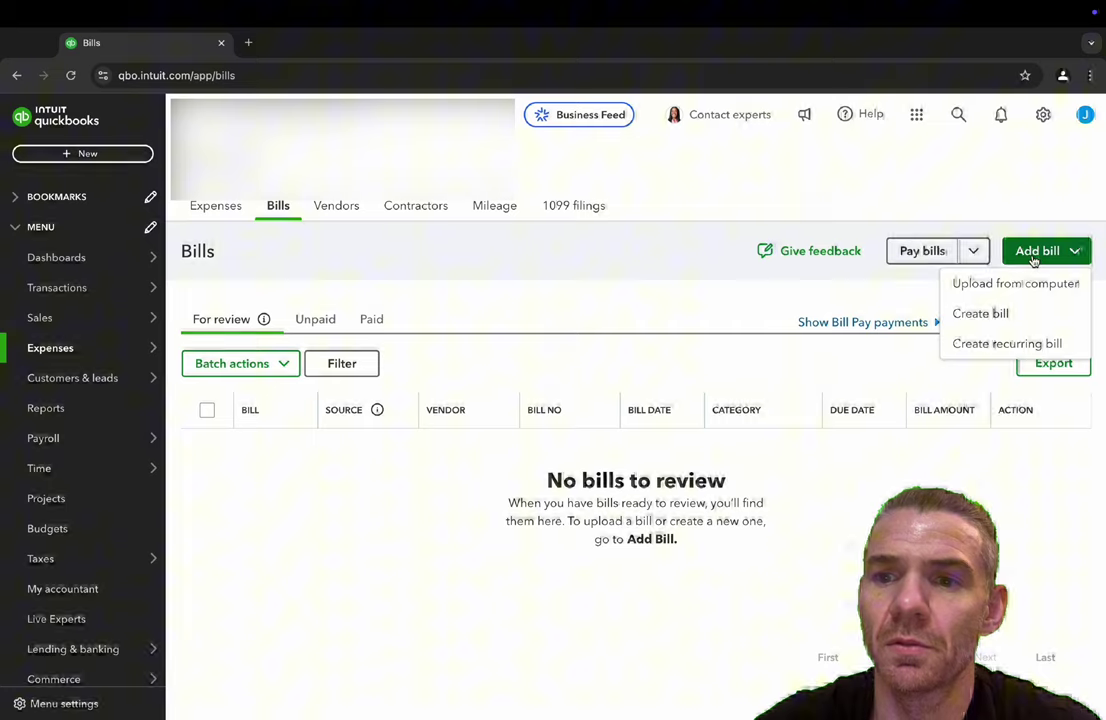
click(990, 314)
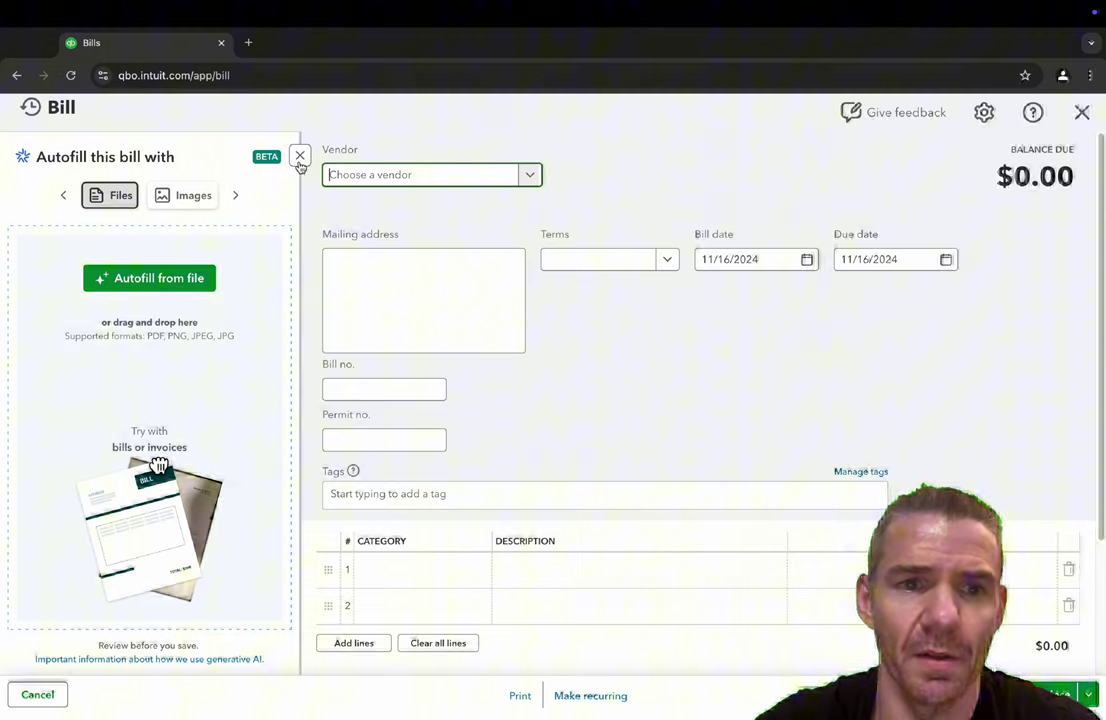
click(299, 155)
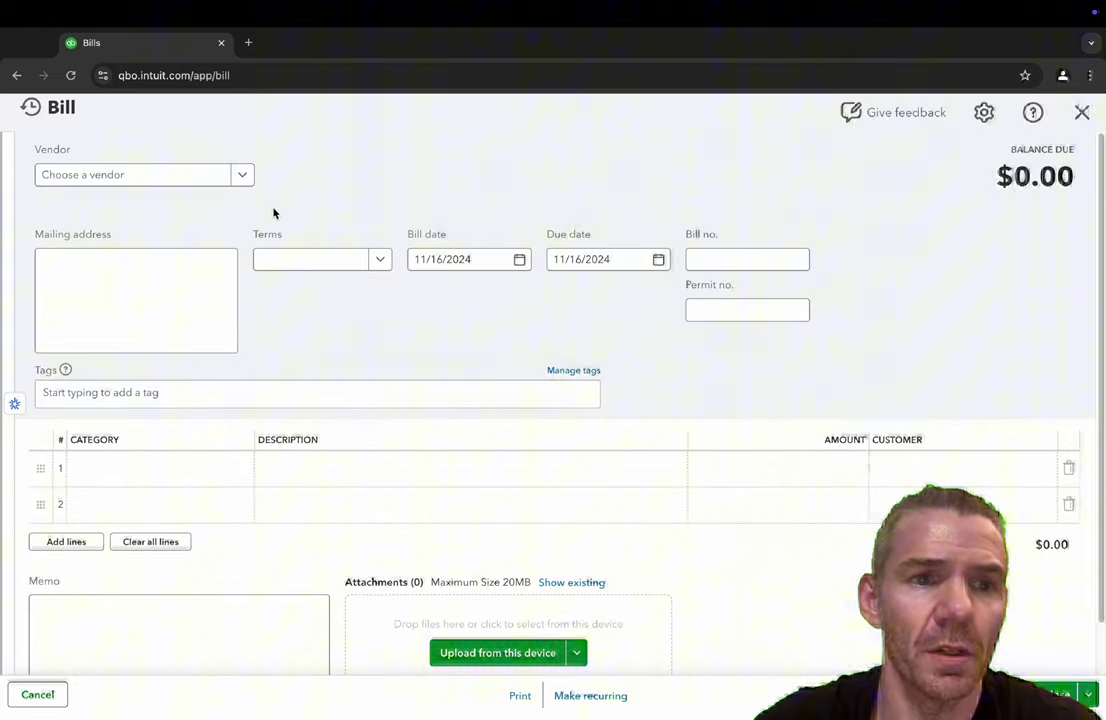
click(244, 176)
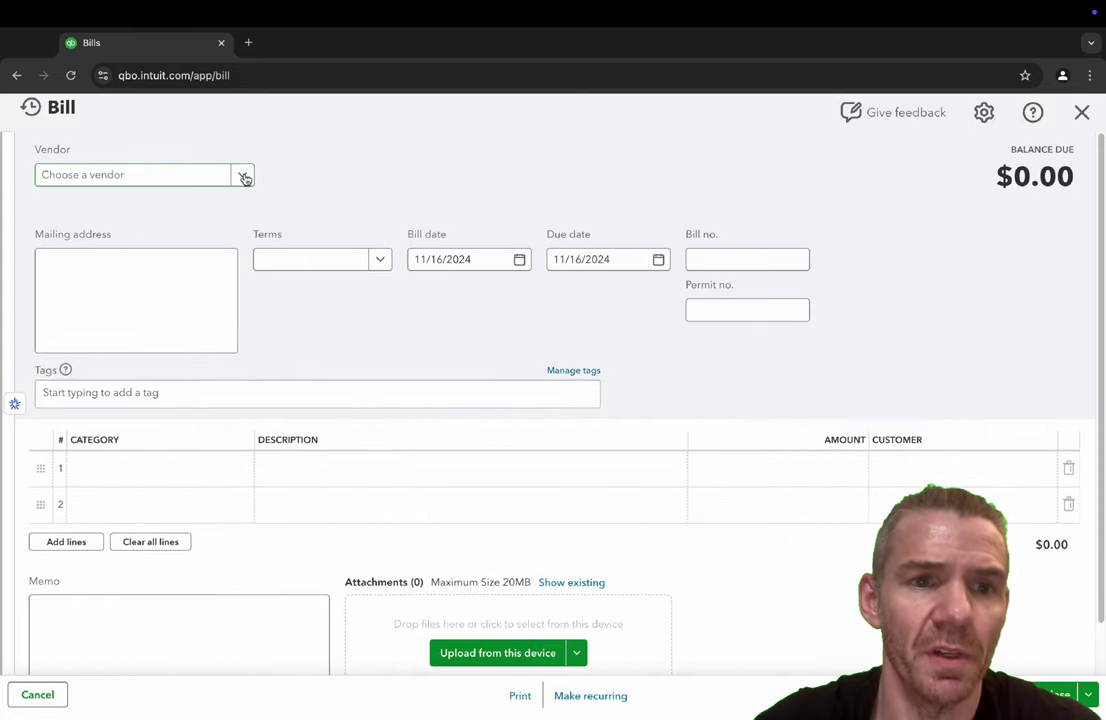
click(180, 174)
- Add a new vendor with its company name, the contact's first and last name, and e-mail
click(104, 205)
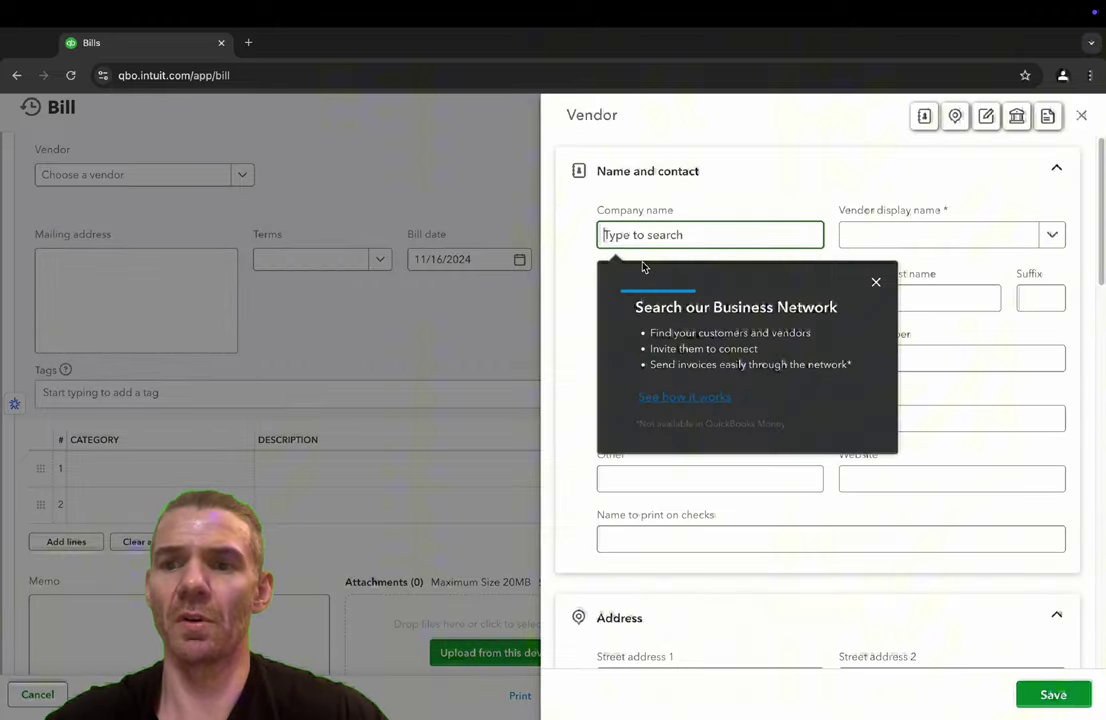
click(975, 284)
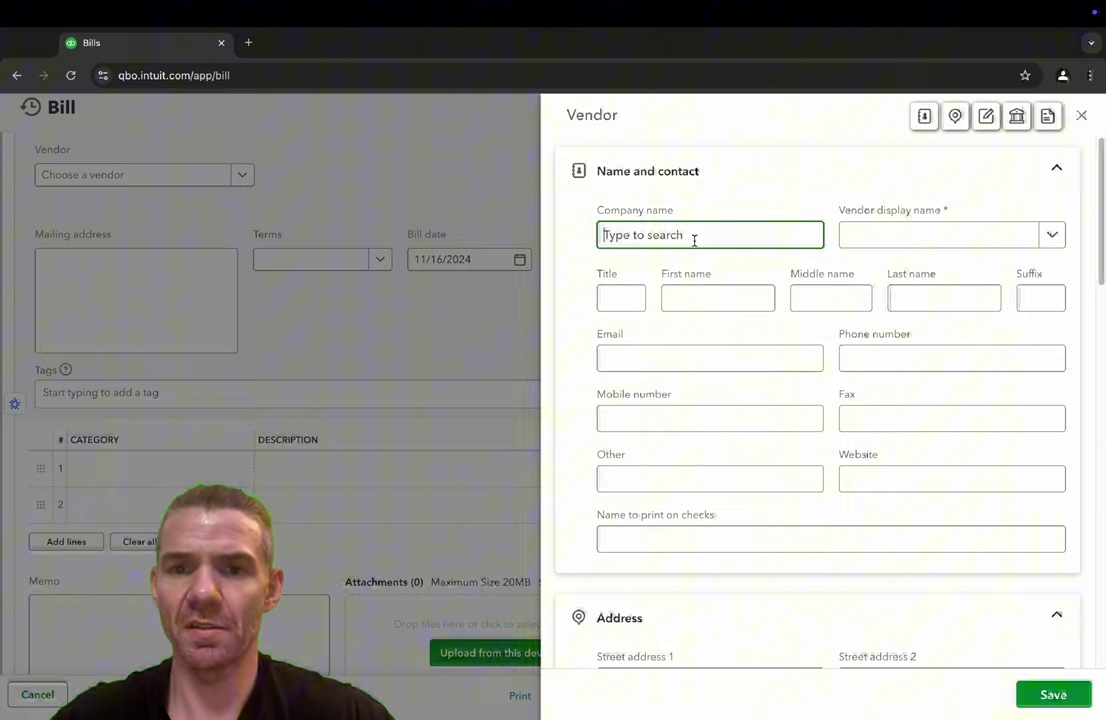
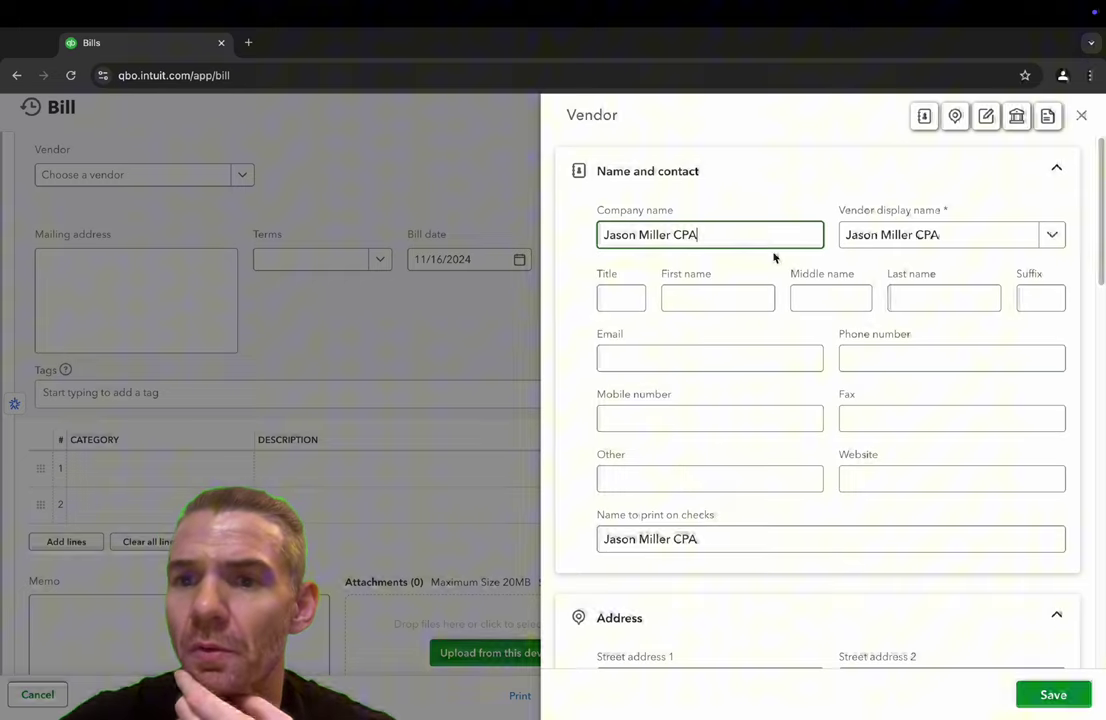
click(723, 298)
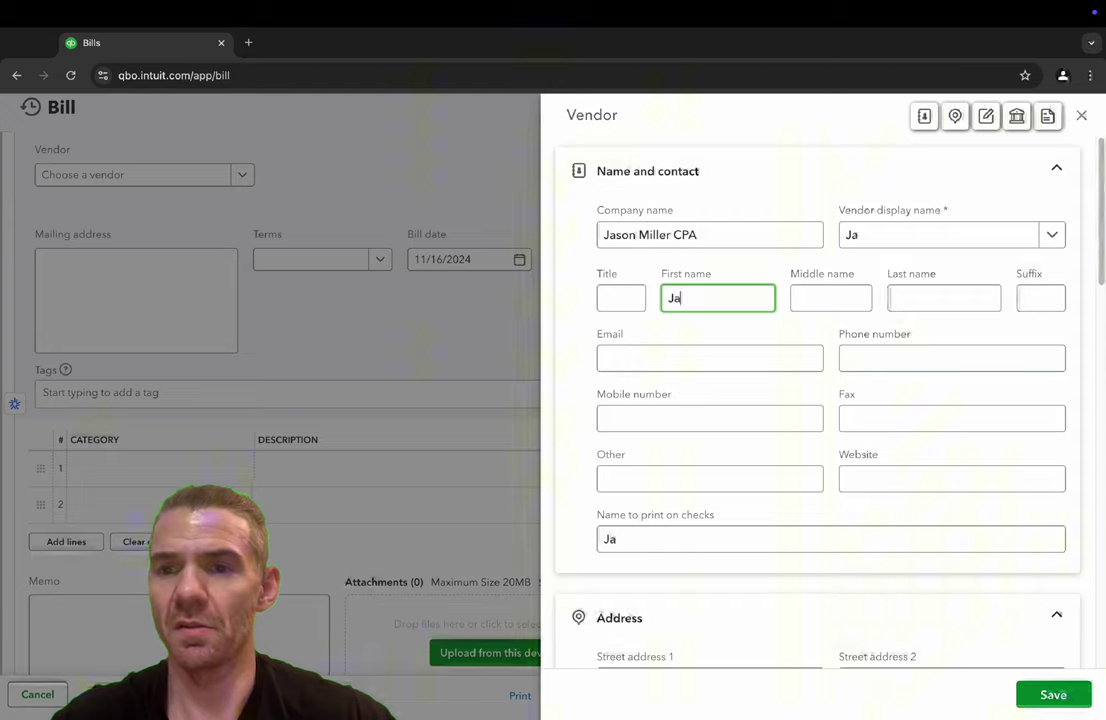
key(Tab)
key(Tab)
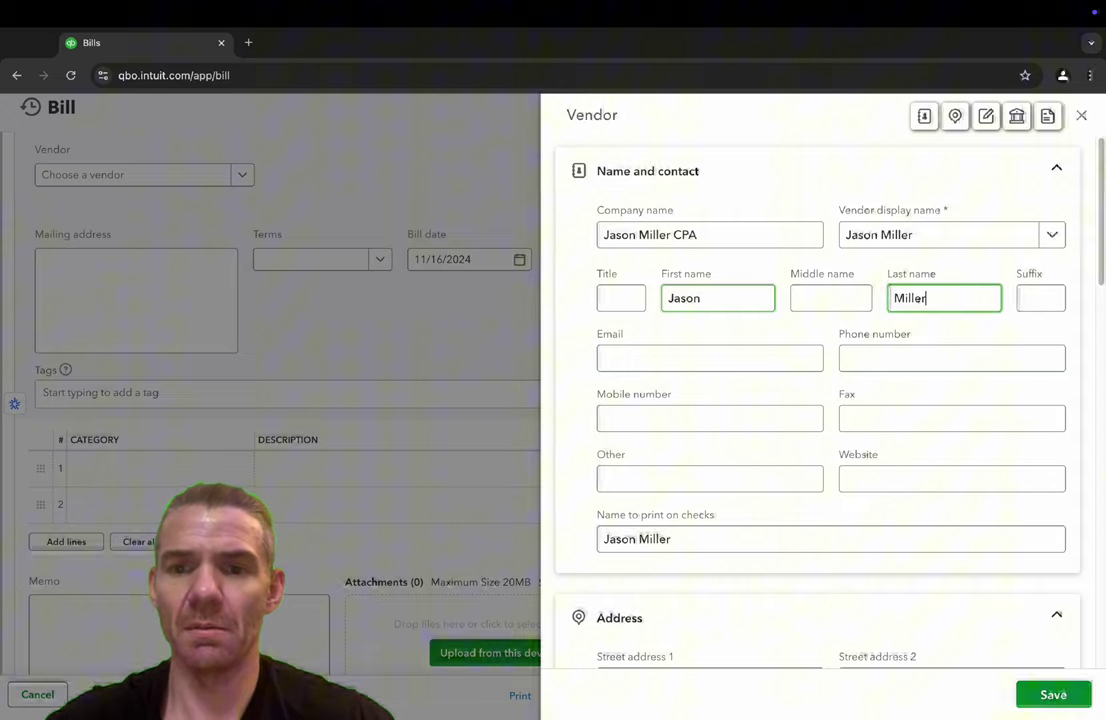
click(703, 356)
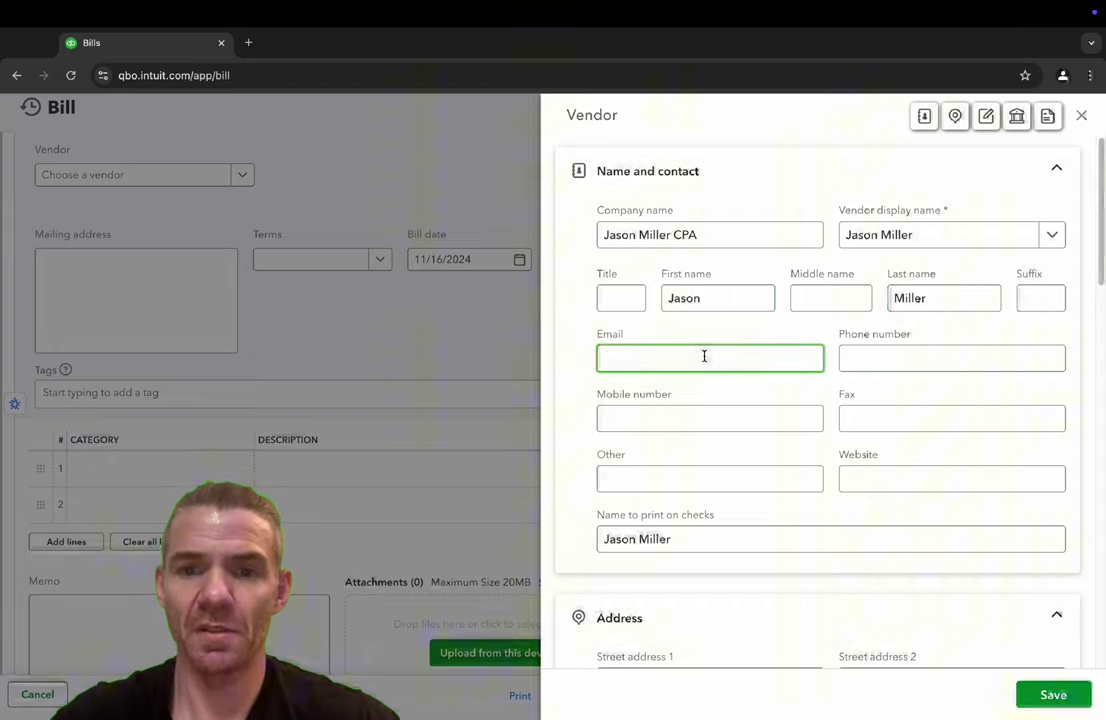
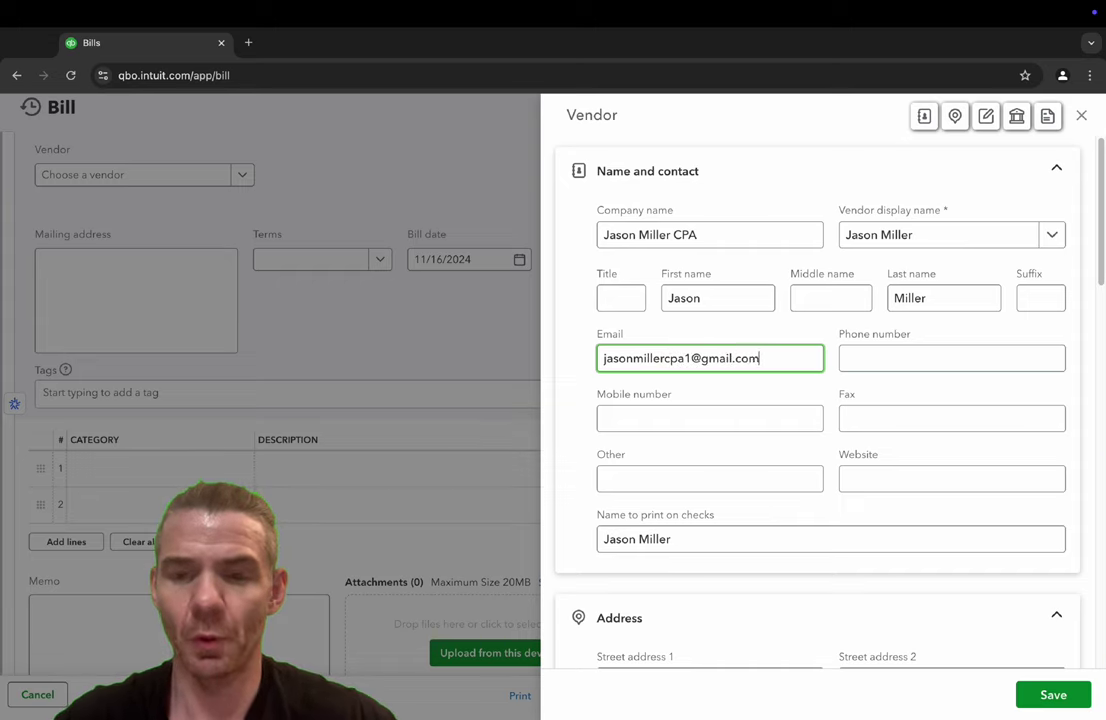
key(Tab)
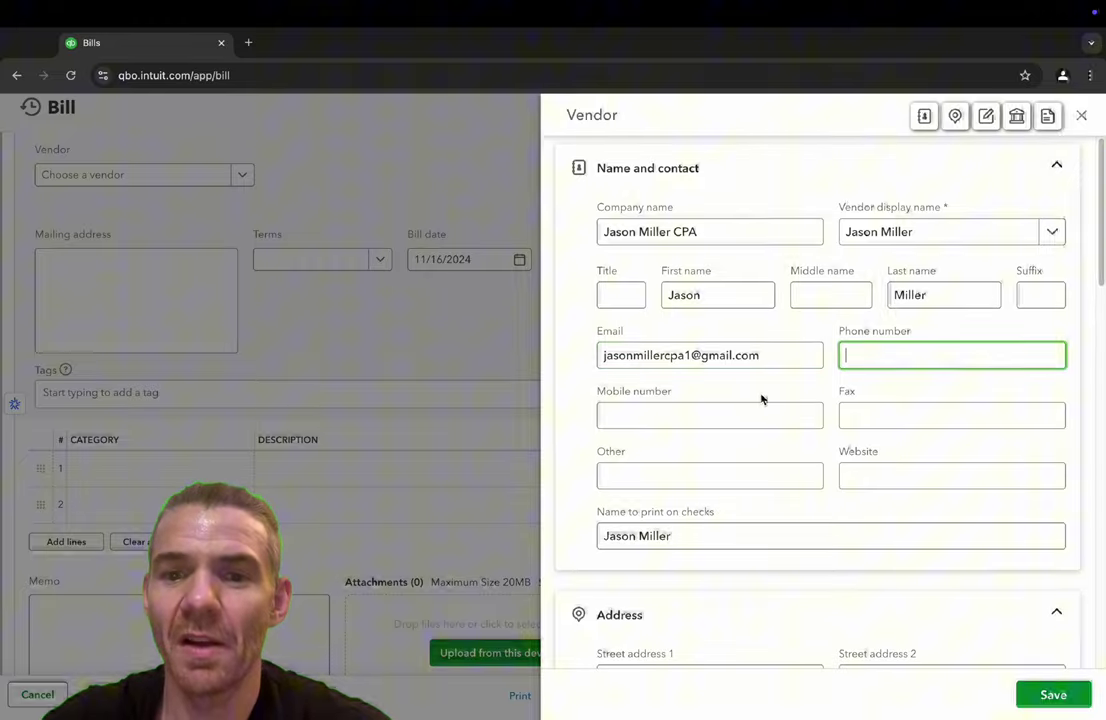
- Enter the vendor's street address, city, state and ZIP code
scroll(761, 399, down, 1)
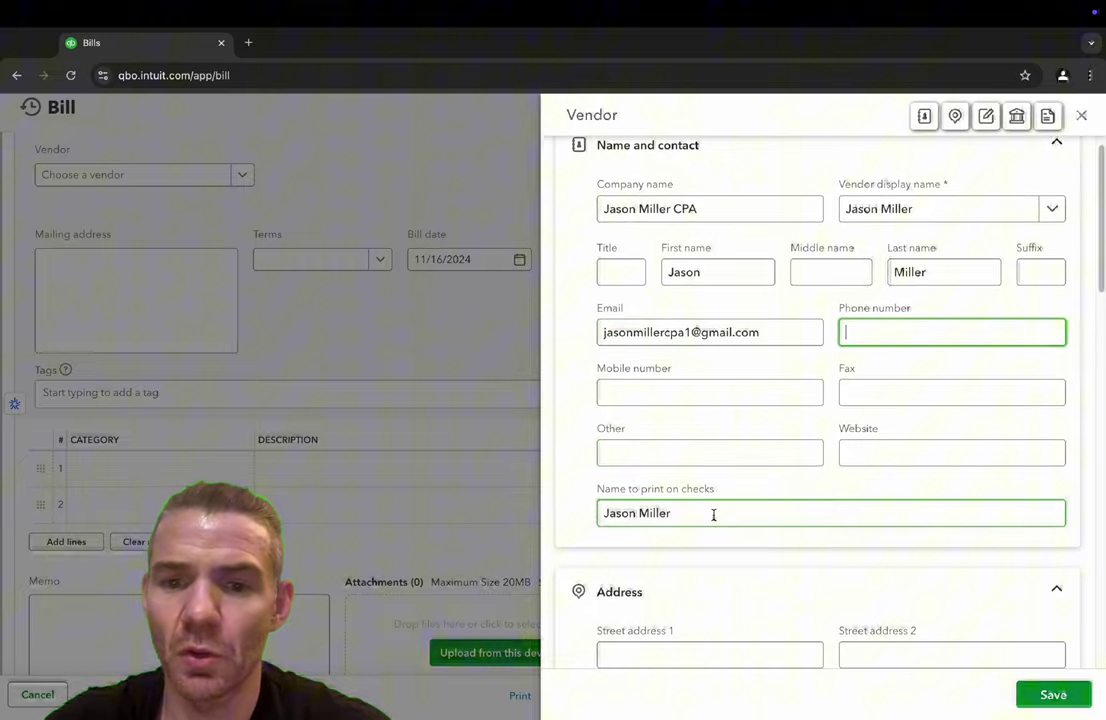
scroll(713, 515, down, 3)
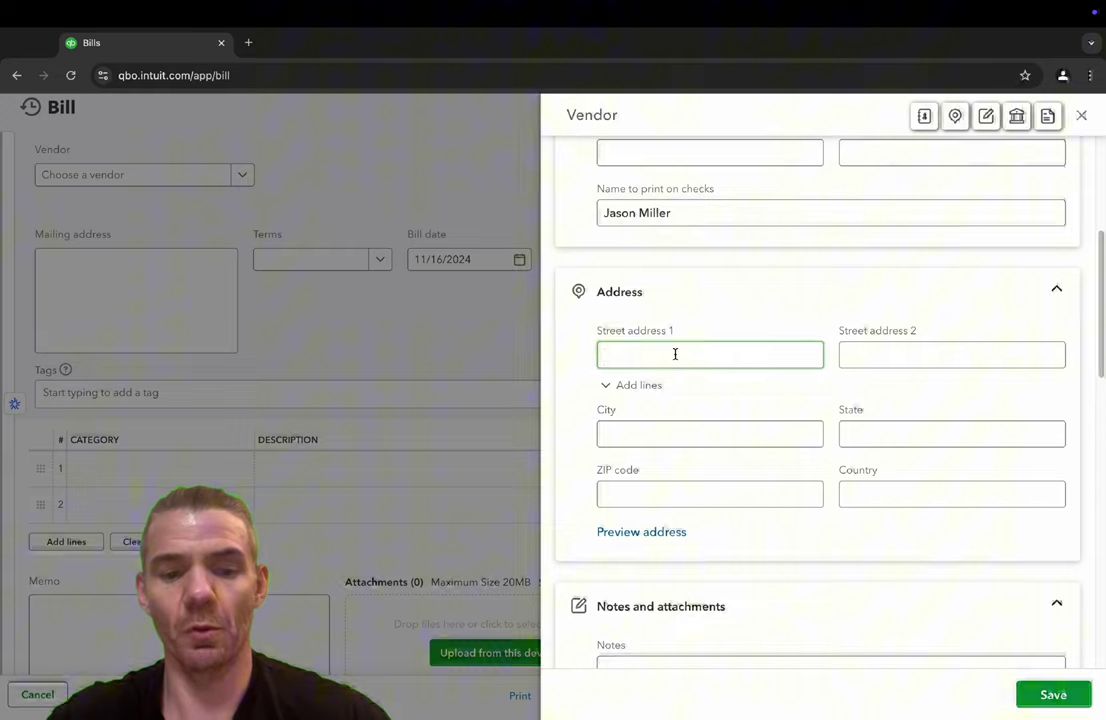
click(675, 354)
text(123 )
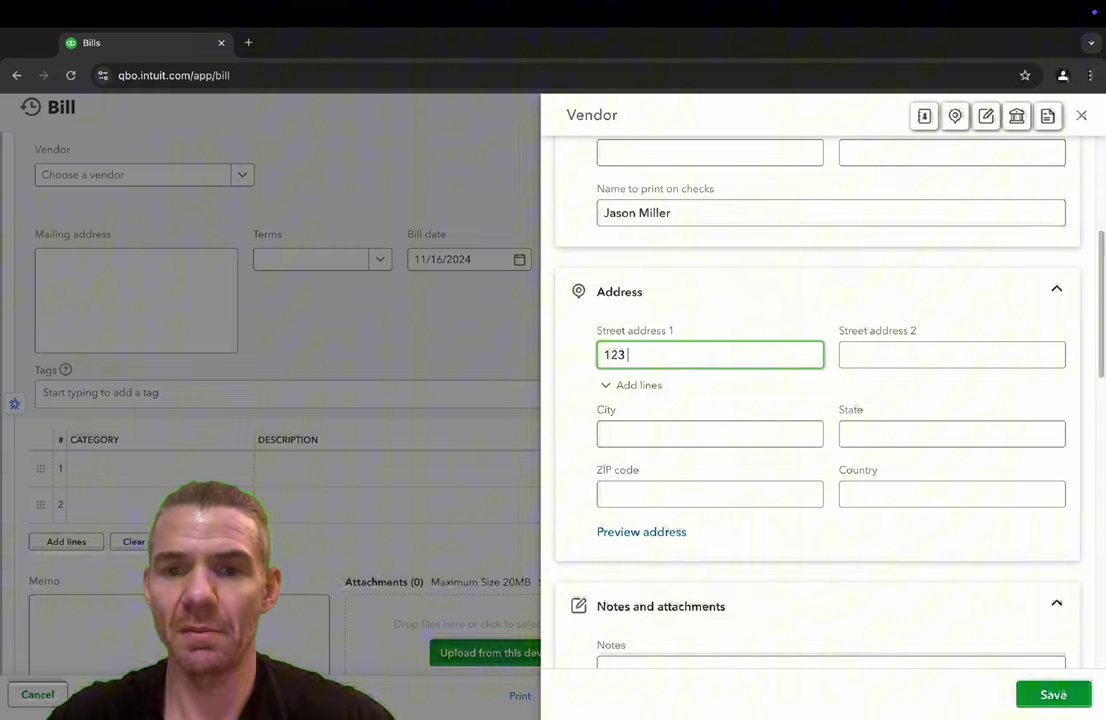
text(ABC St)
key(Tab)
key(Tab)
key(Tab)
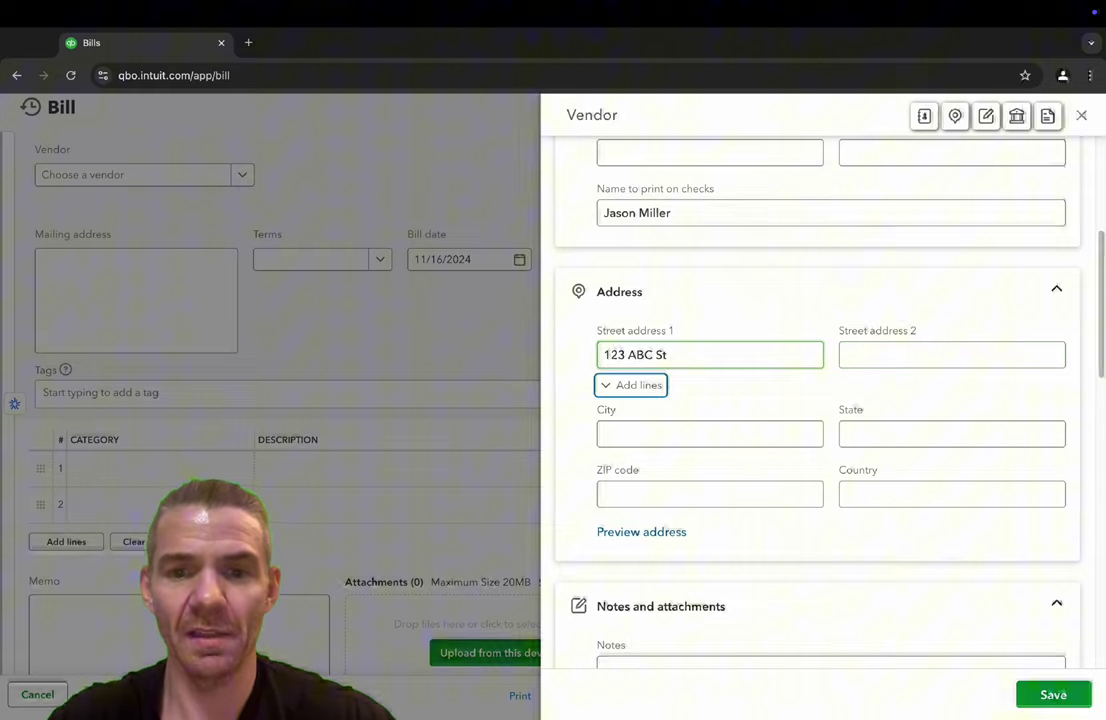
text(Miami)
key(Tab)
text(FL)
key(Tab)
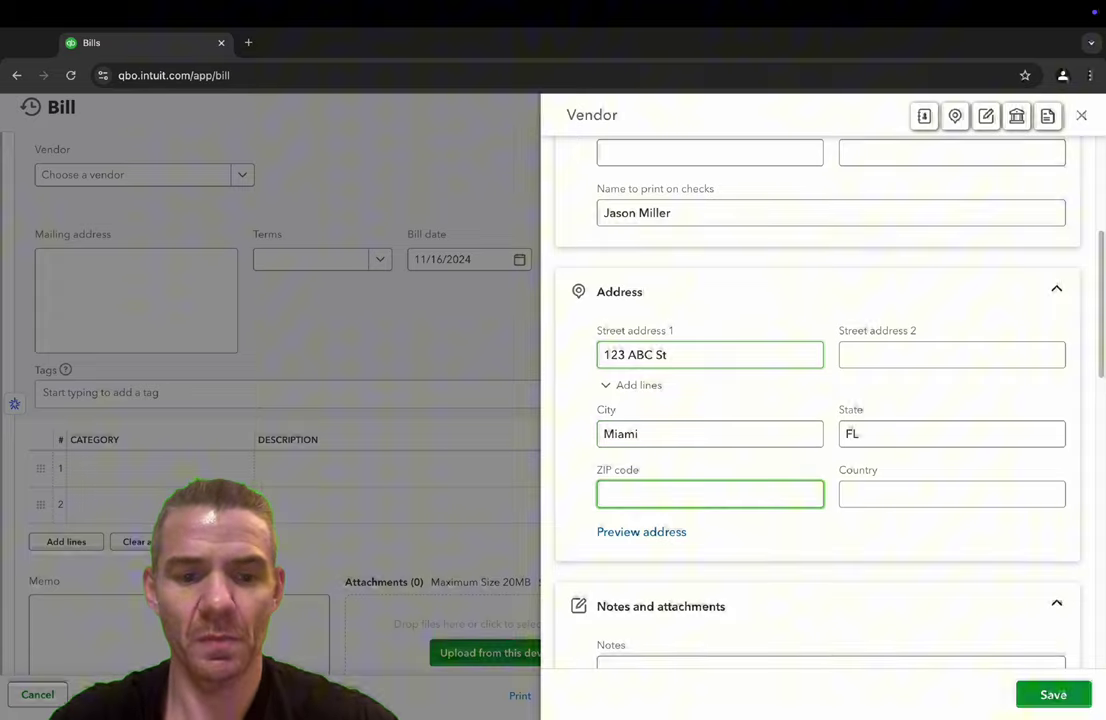
text(33180)
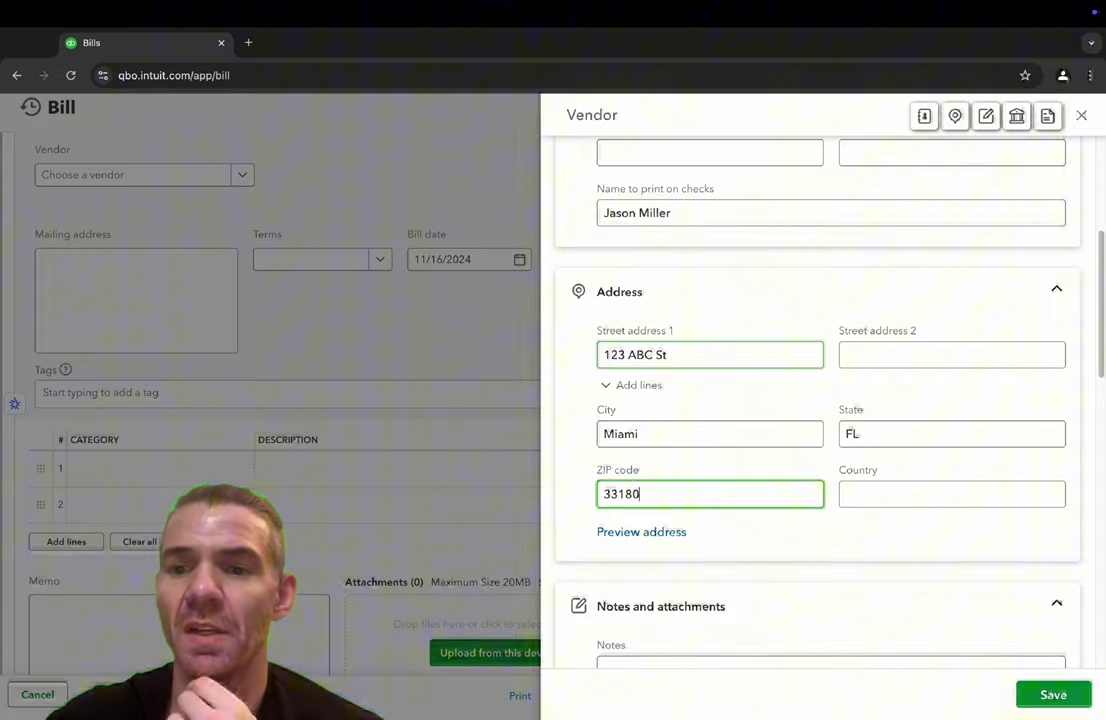
click(929, 490)
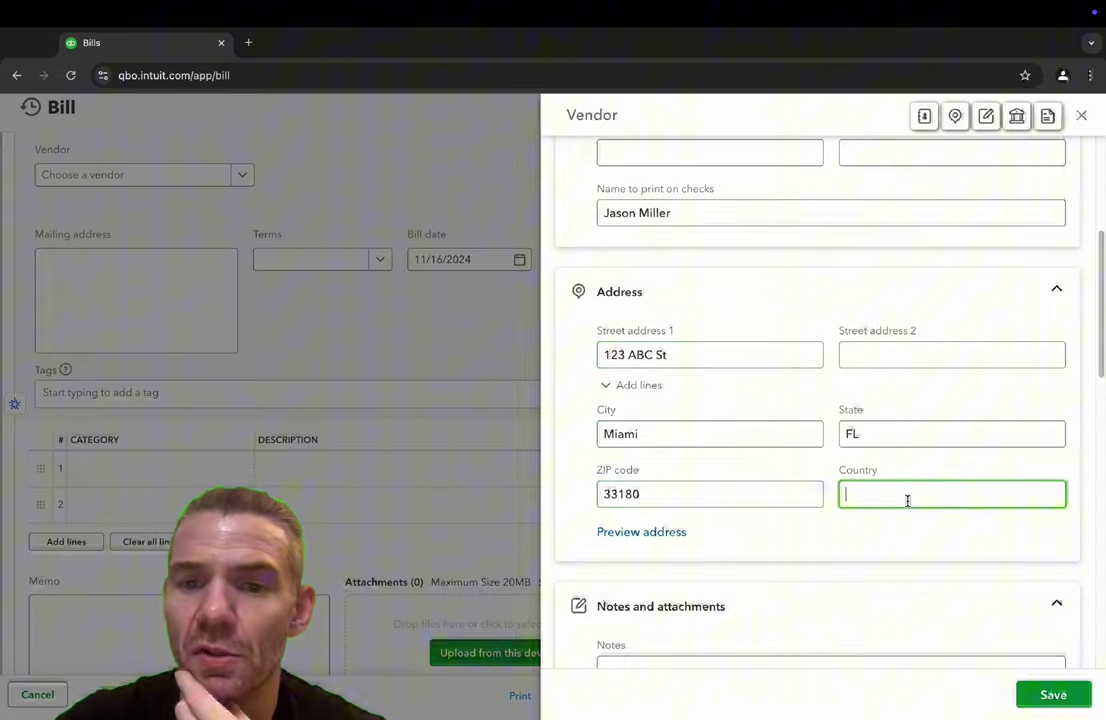
scroll(915, 495, down, 2)
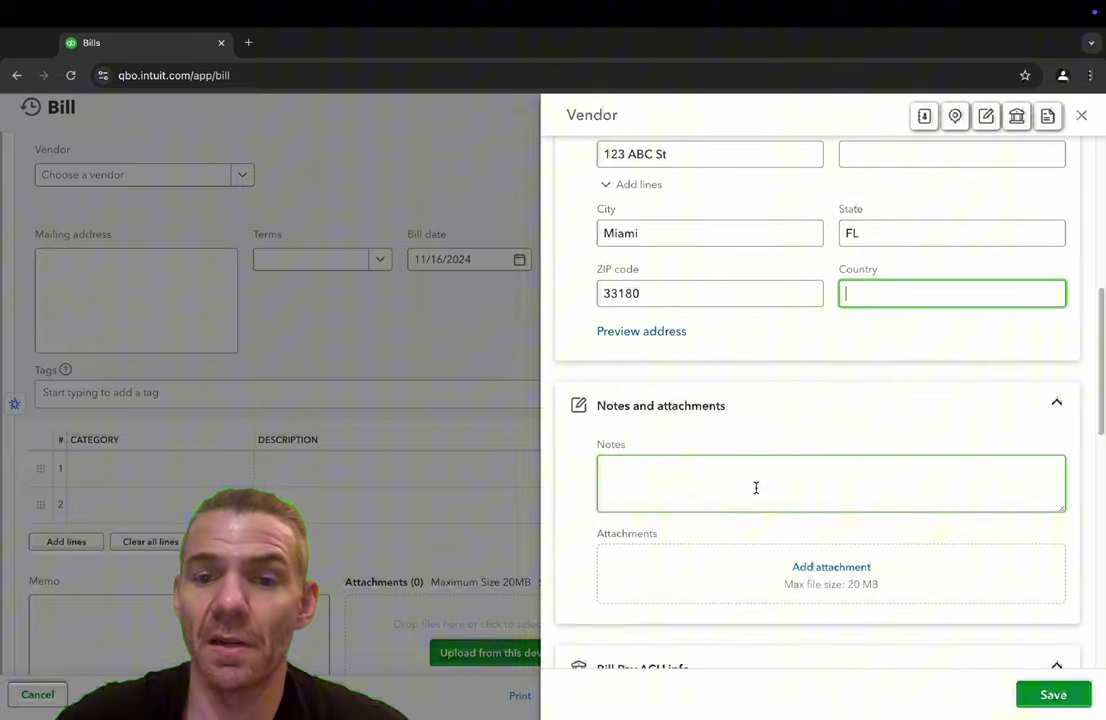
scroll(834, 567, down, 1)
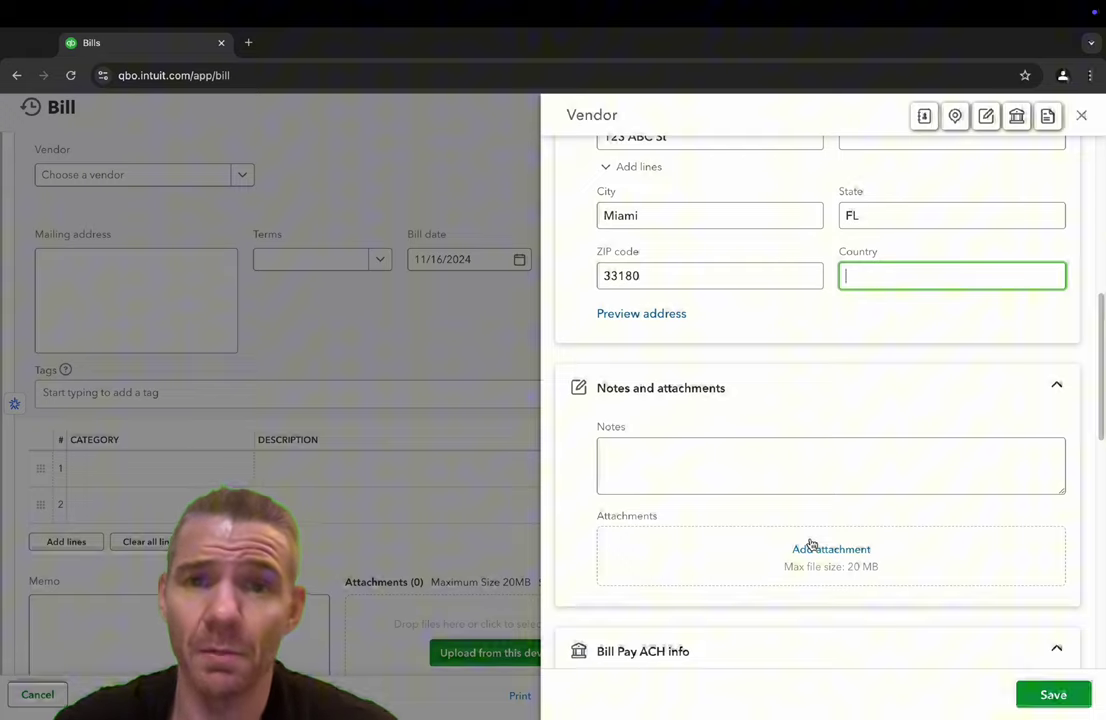
scroll(845, 541, down, 1)
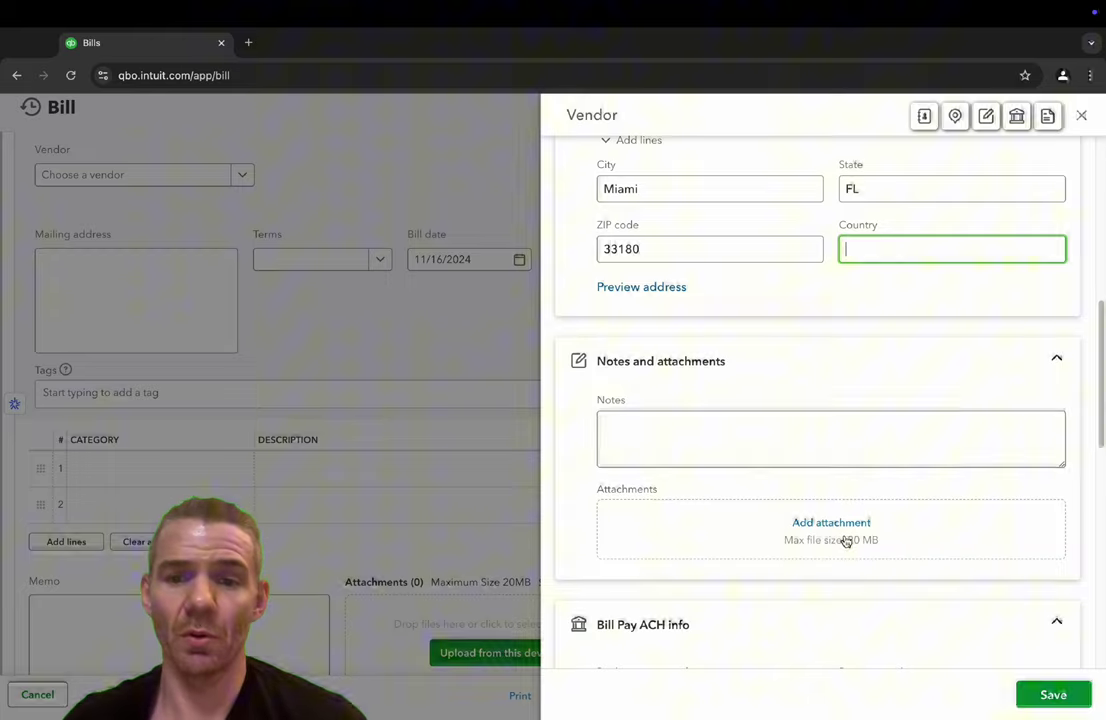
scroll(845, 540, down, 3)
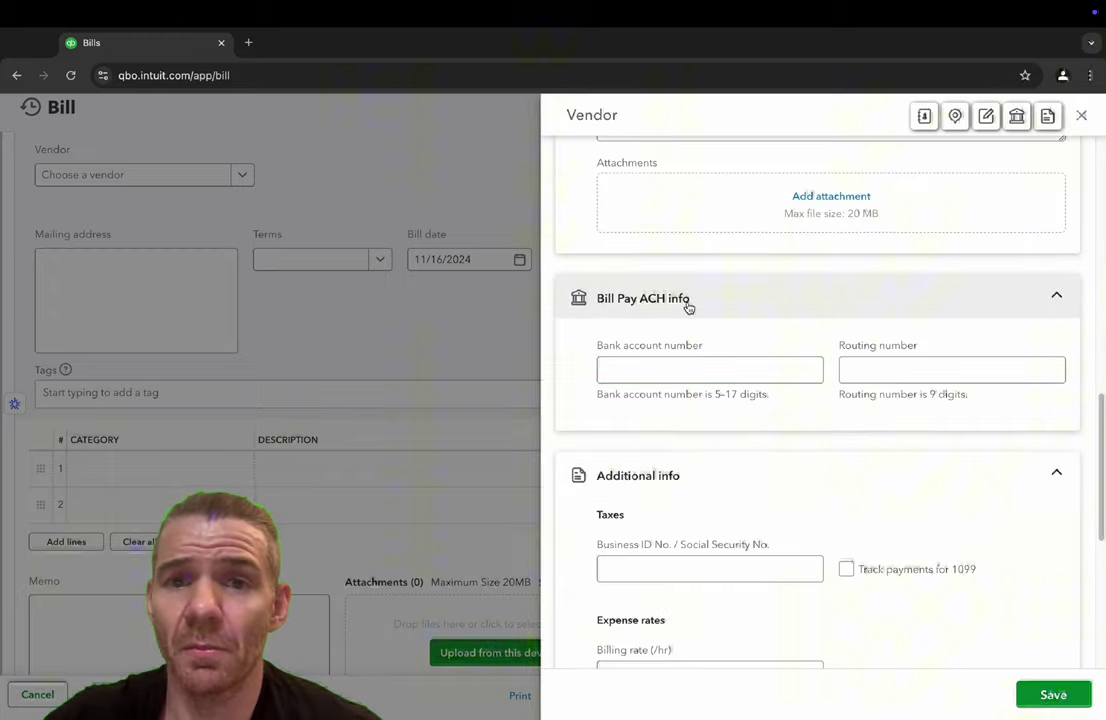
- Set the vendor to track payments for 1099, leaving bank and business ID fields blank
click(646, 365)
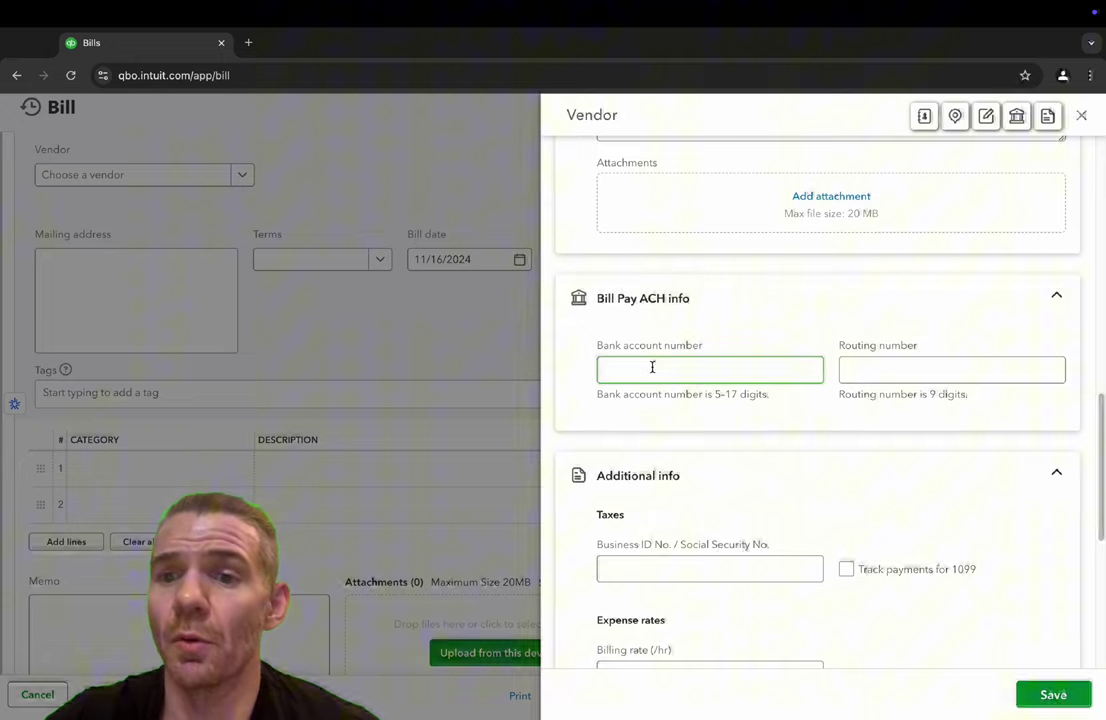
click(871, 368)
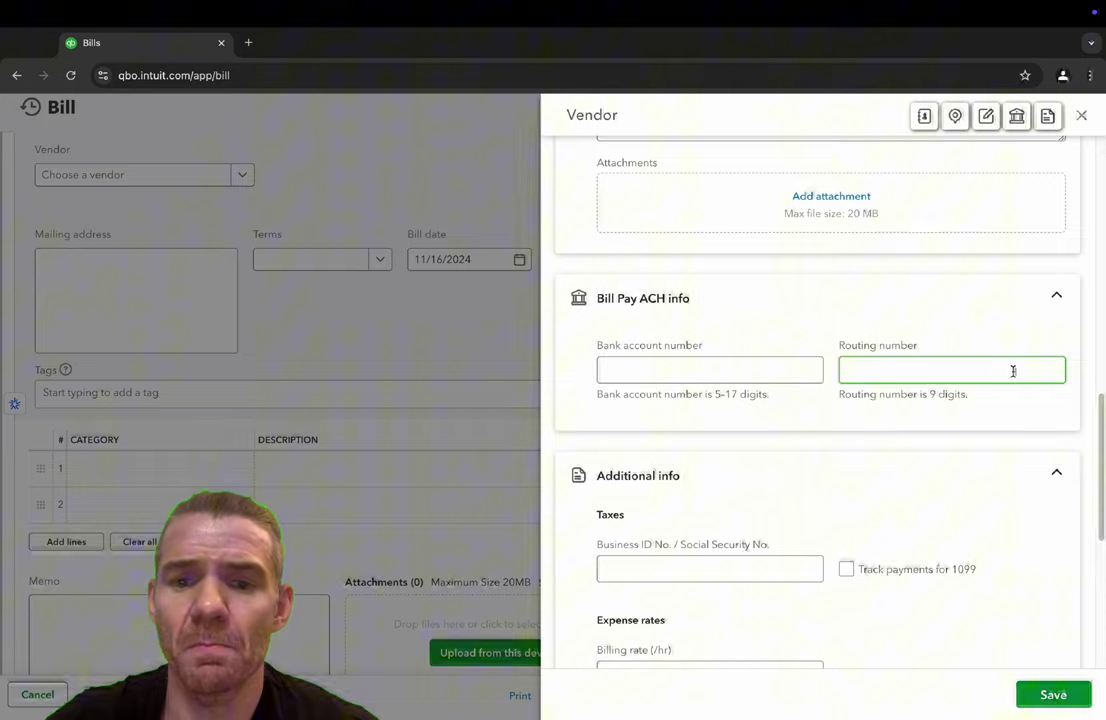
scroll(985, 400, down, 3)
click(649, 338)
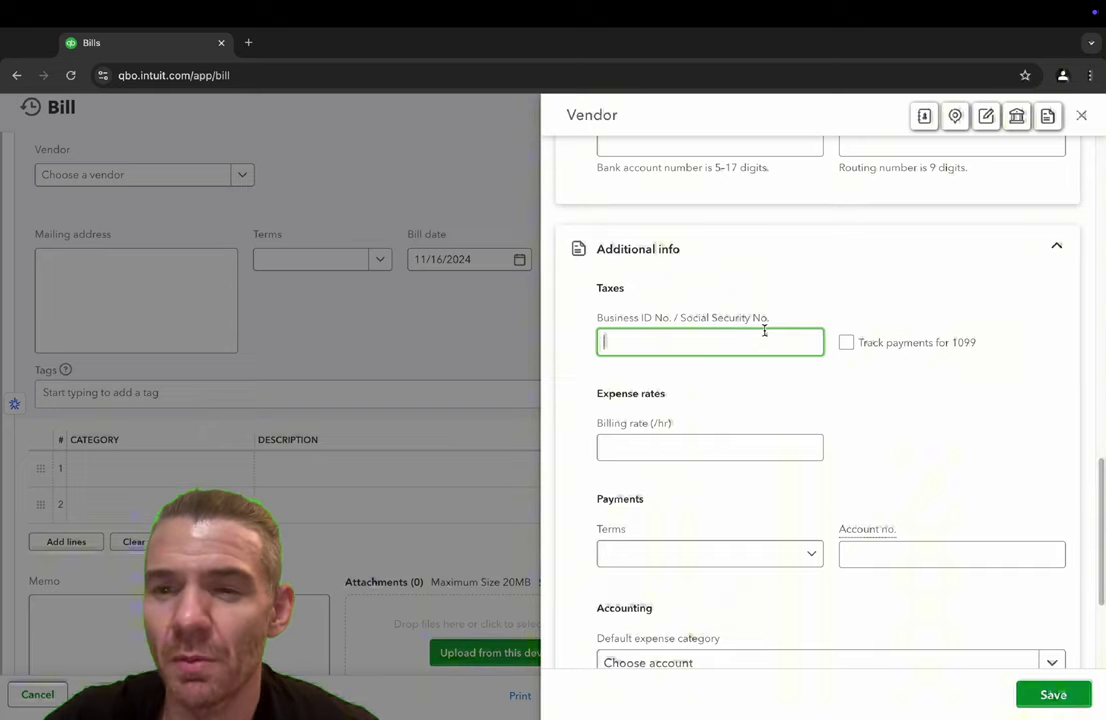
click(847, 345)
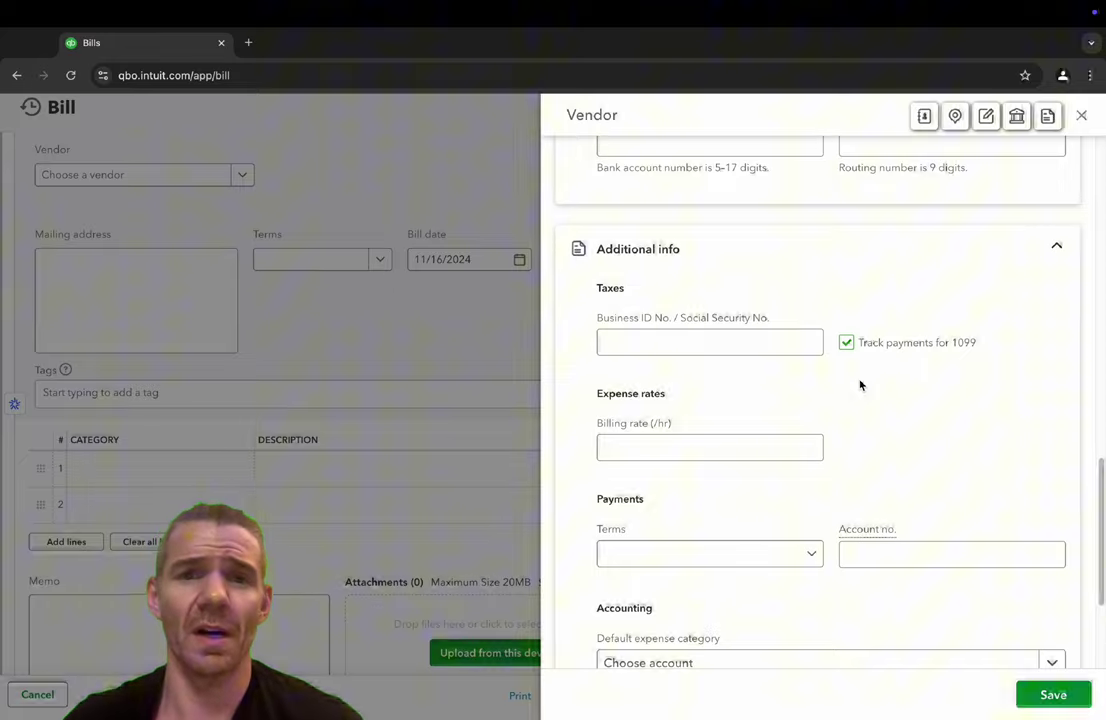
- Choose 5221 Professional Fees:Accounting as the vendor's default expense category
scroll(821, 392, down, 3)
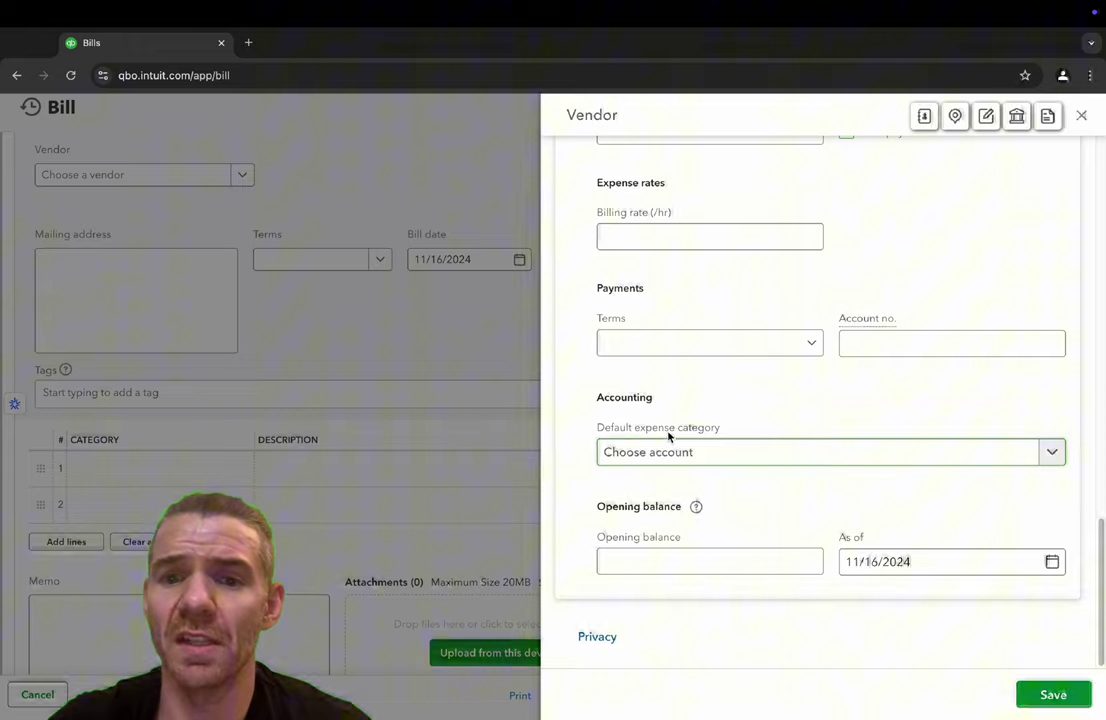
click(758, 452)
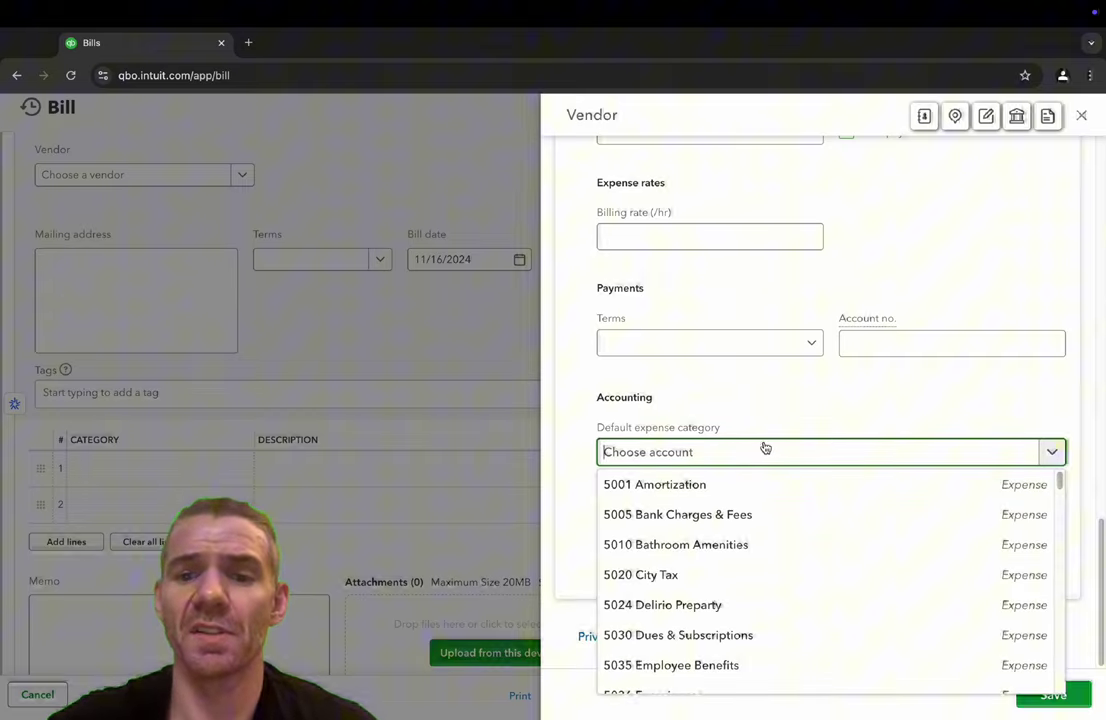
scroll(769, 503, down, 5)
scroll(769, 503, down, 4)
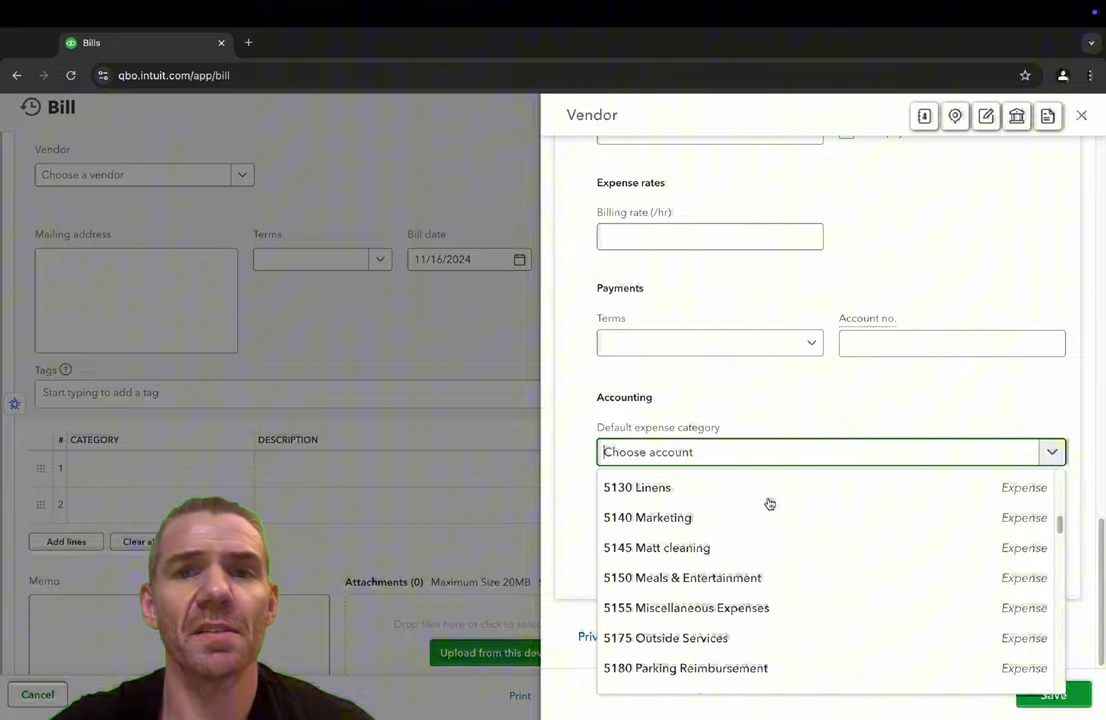
scroll(769, 503, down, 10)
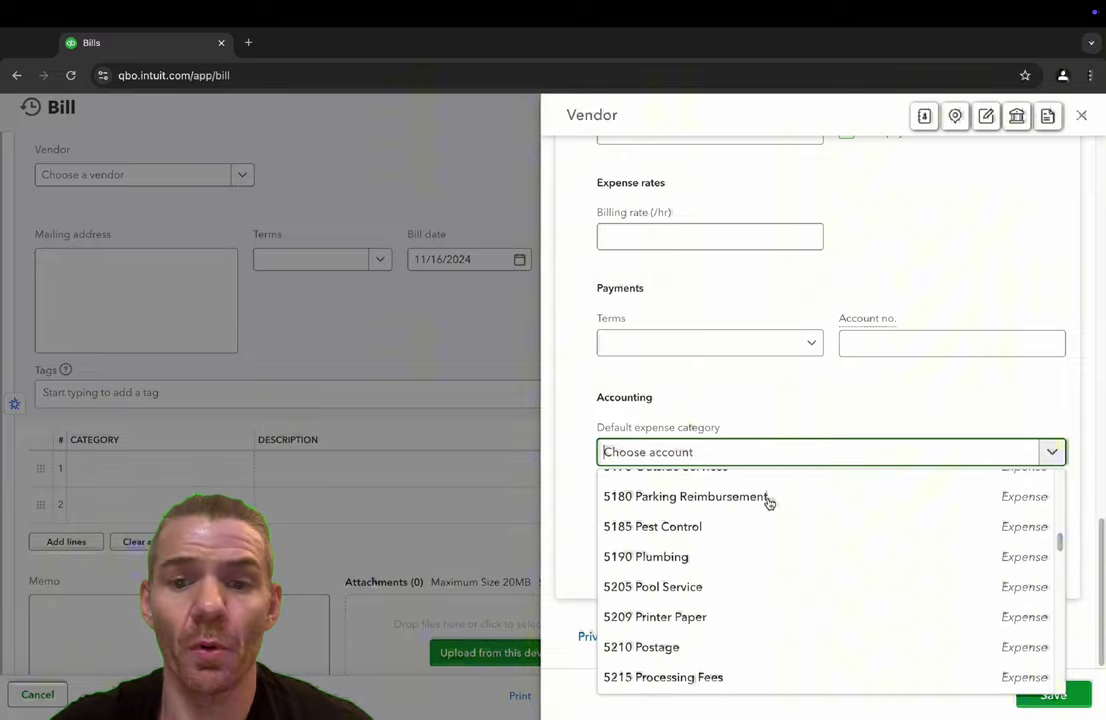
scroll(769, 503, down, 3)
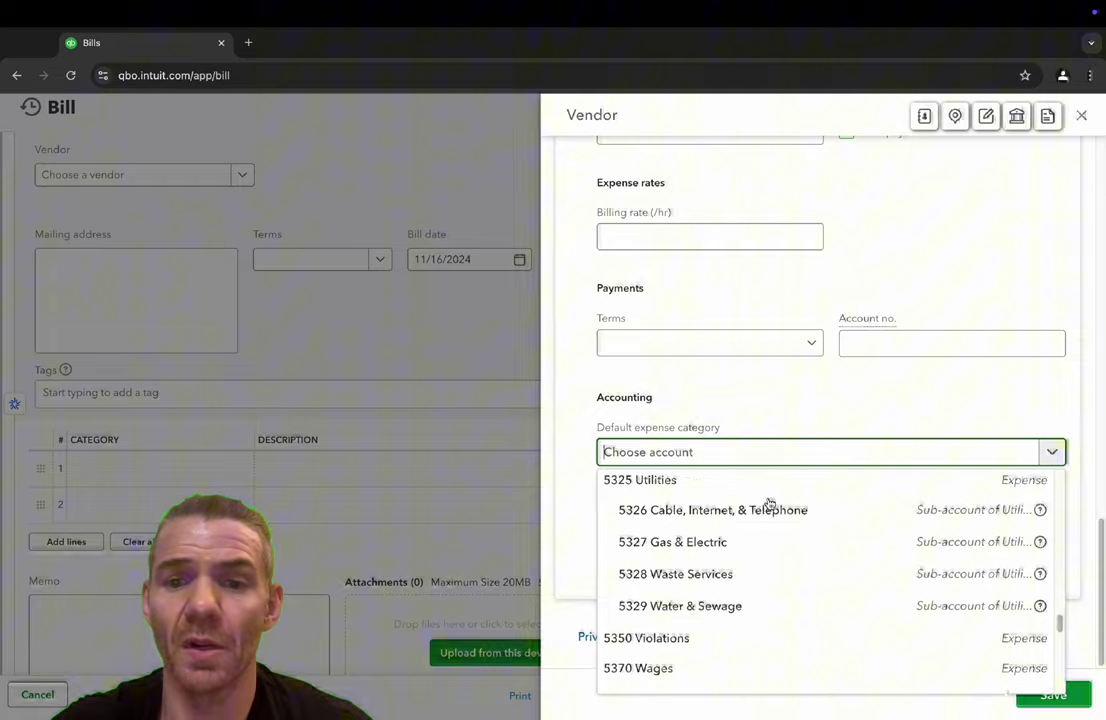
scroll(769, 503, up, 5)
scroll(769, 503, up, 3)
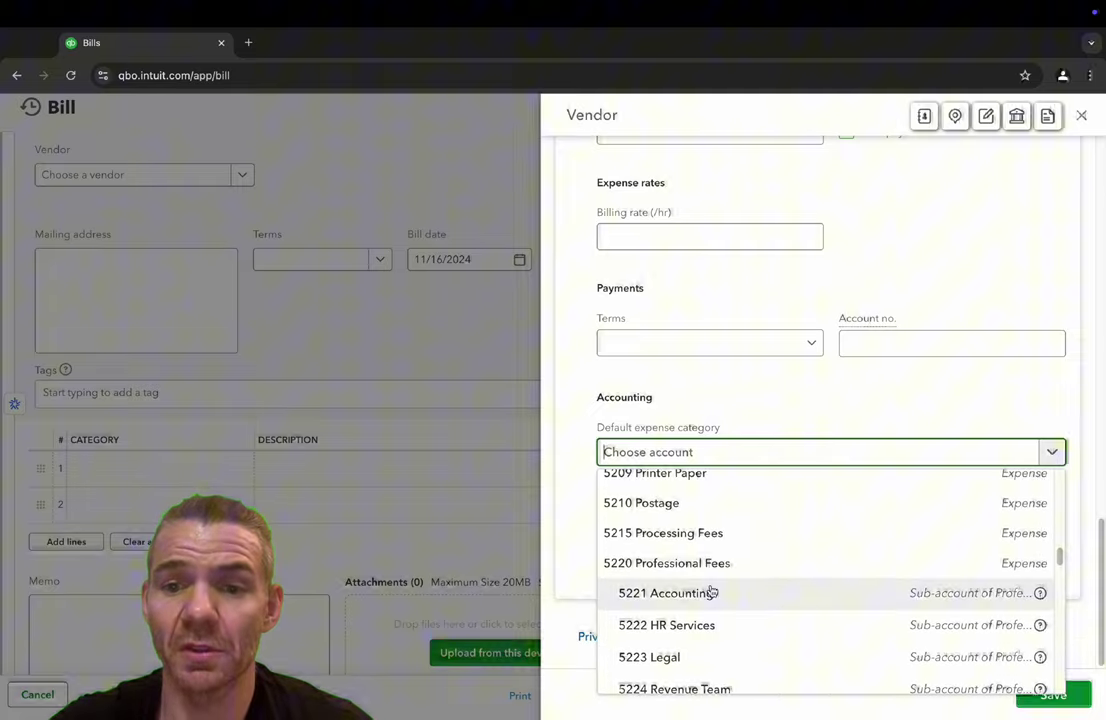
click(700, 594)
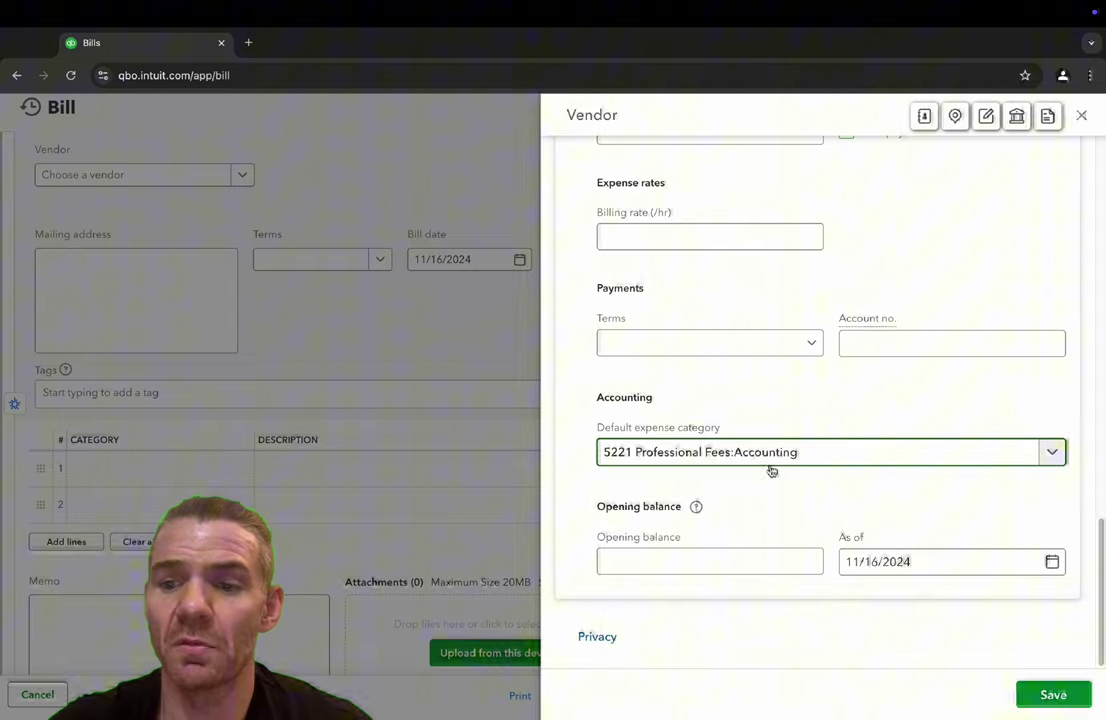
- Save the new vendor to the bill and decline the browser's offer to save the address
click(1054, 695)
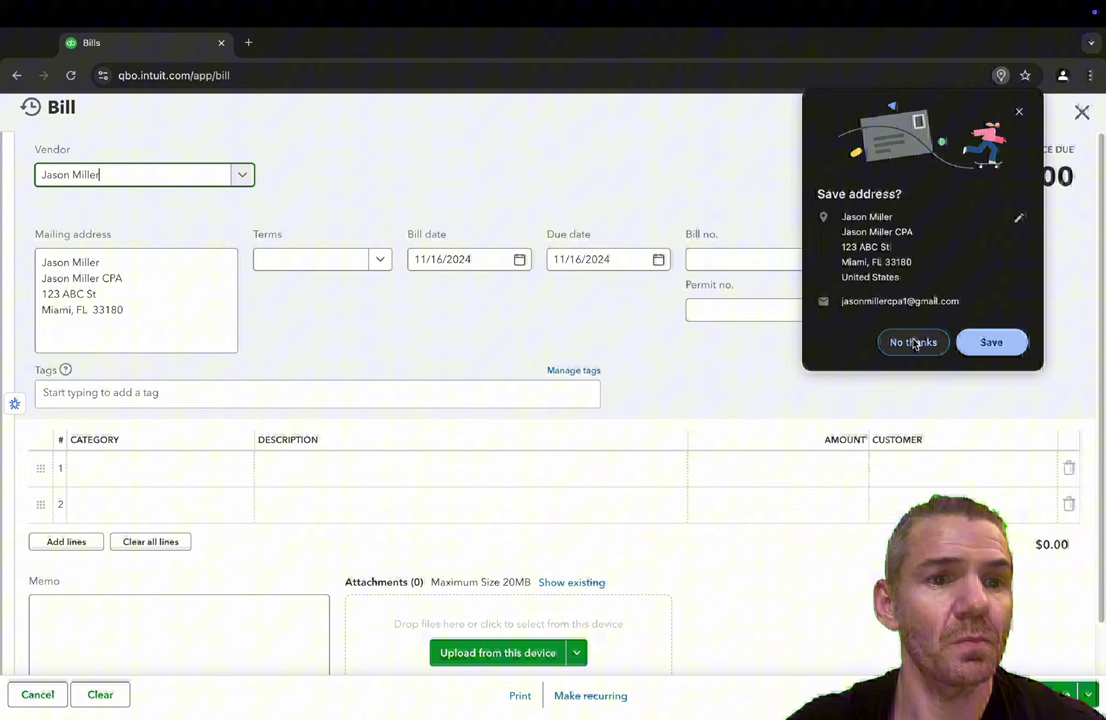
click(916, 342)
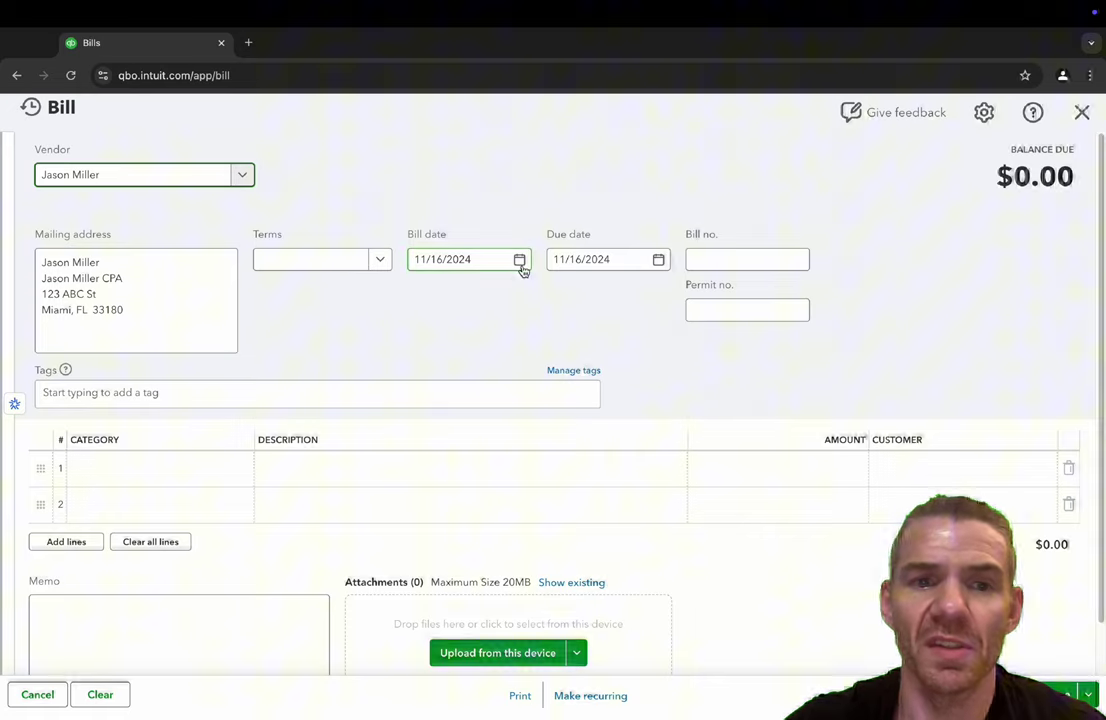
click(318, 260)
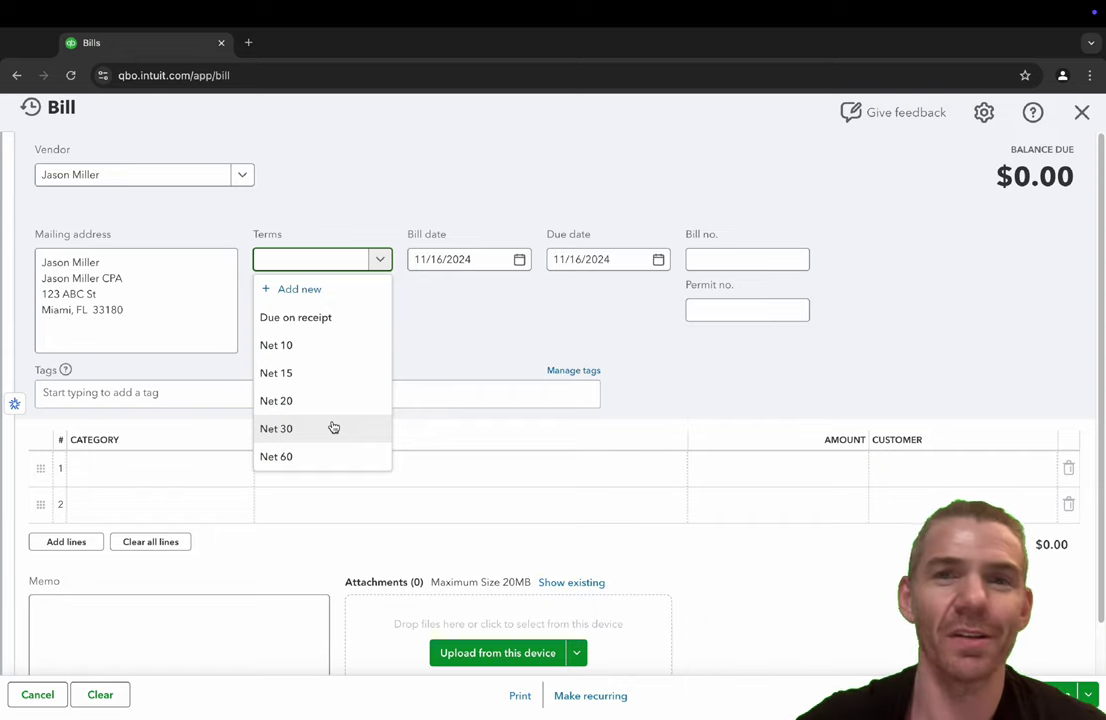
- Give the bill Net 30 terms, due 12/16/2024, and enter bill number 1001
click(334, 428)
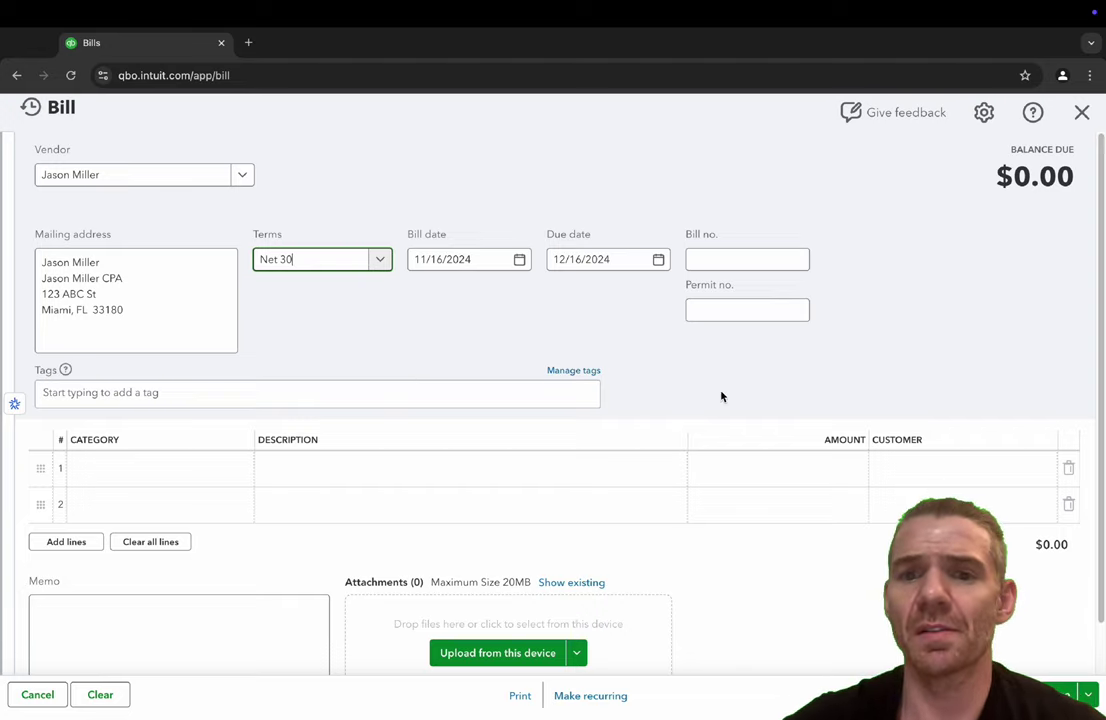
click(720, 264)
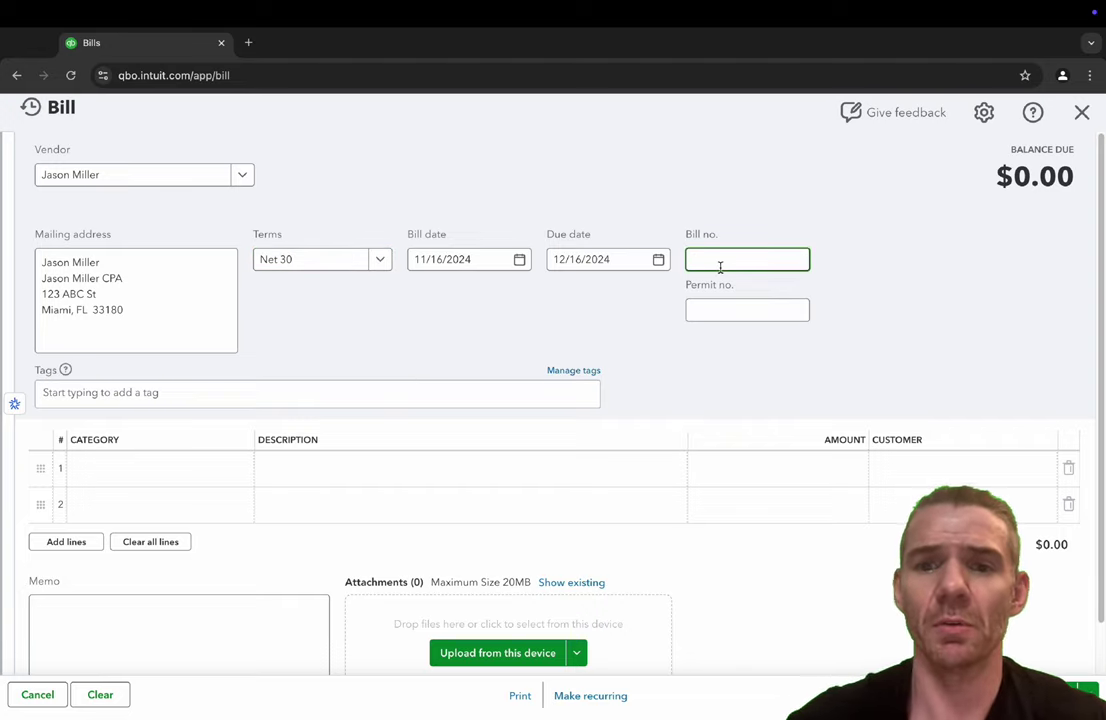
text(1001)
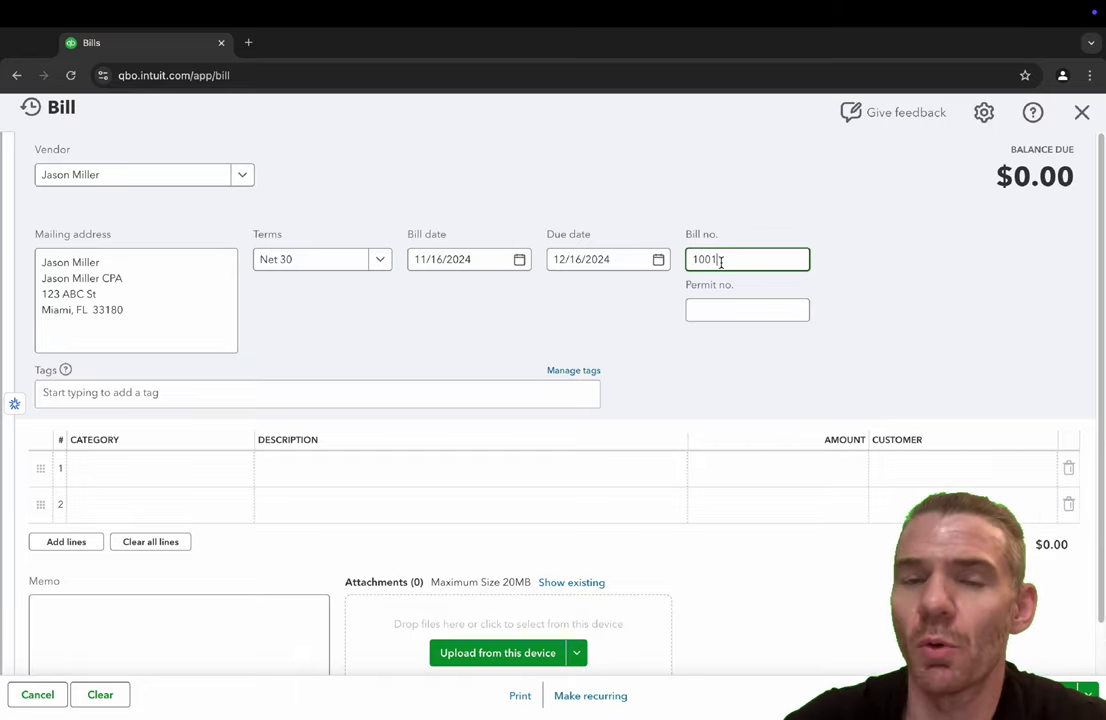
double_click(721, 261)
key(BackSpace)
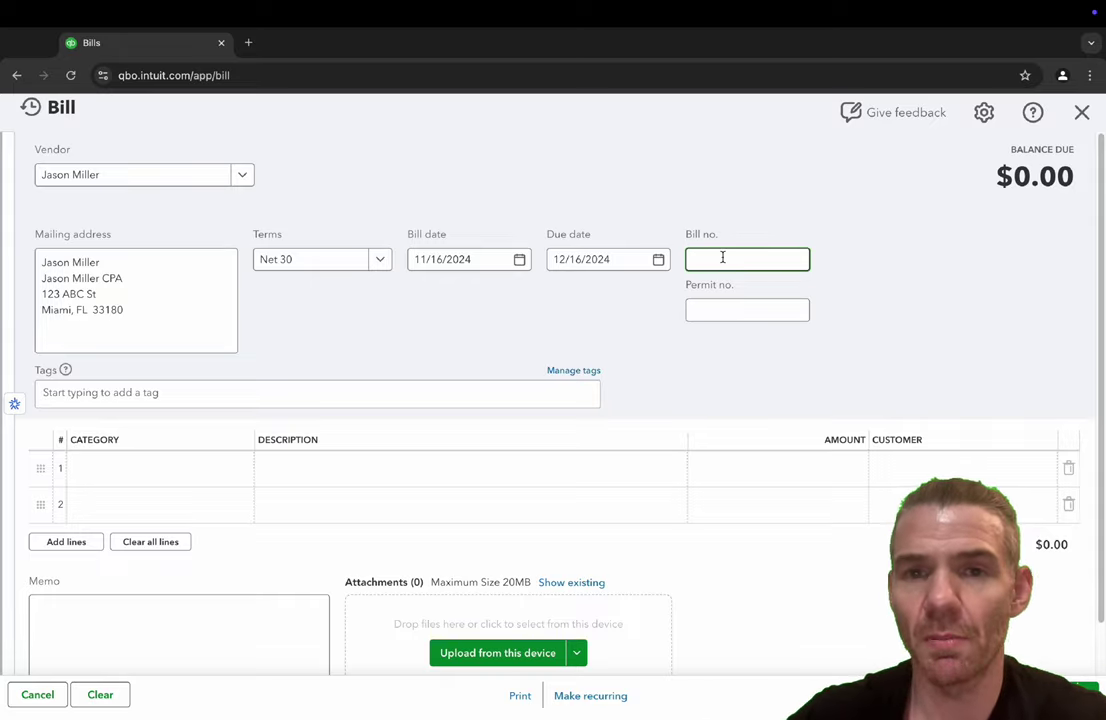
text(1001)
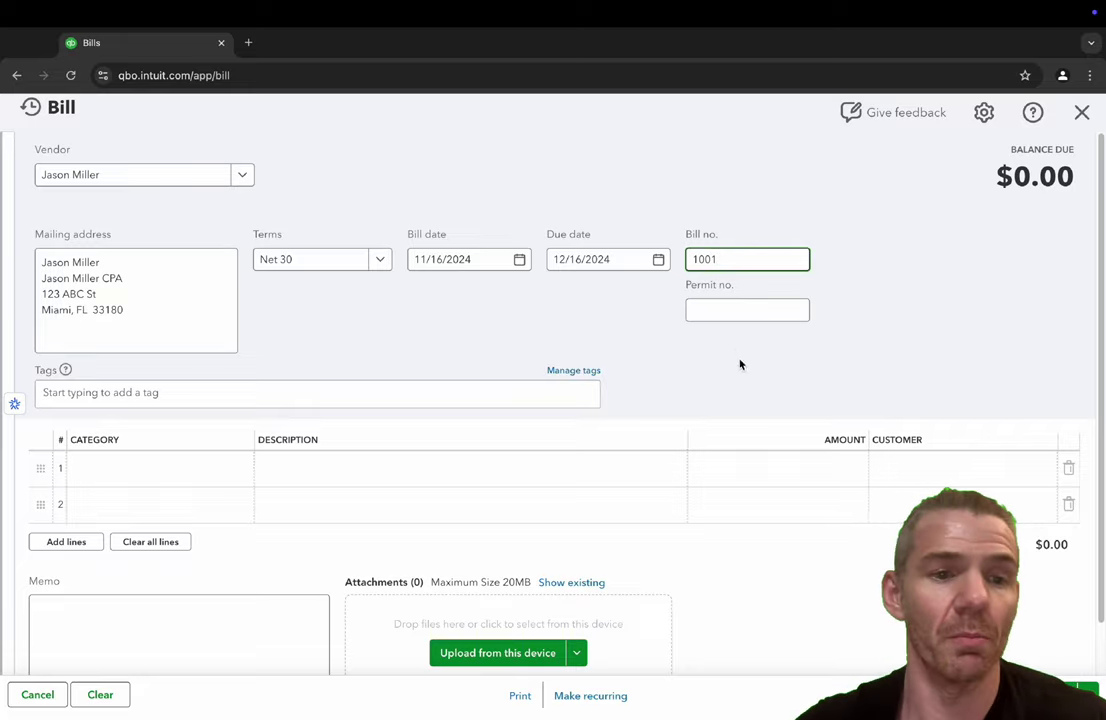
- Fill line 1 with 5221 Professional Fees:Accounting, a compilation-completed description, and $2,000.00
click(158, 476)
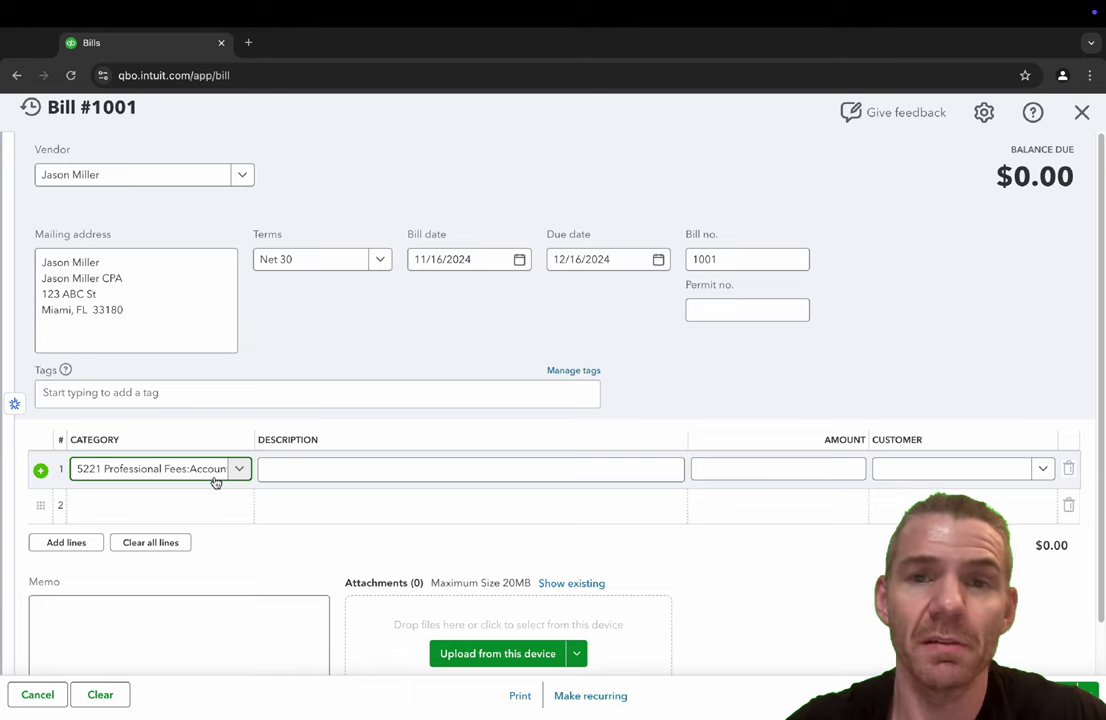
click(215, 478)
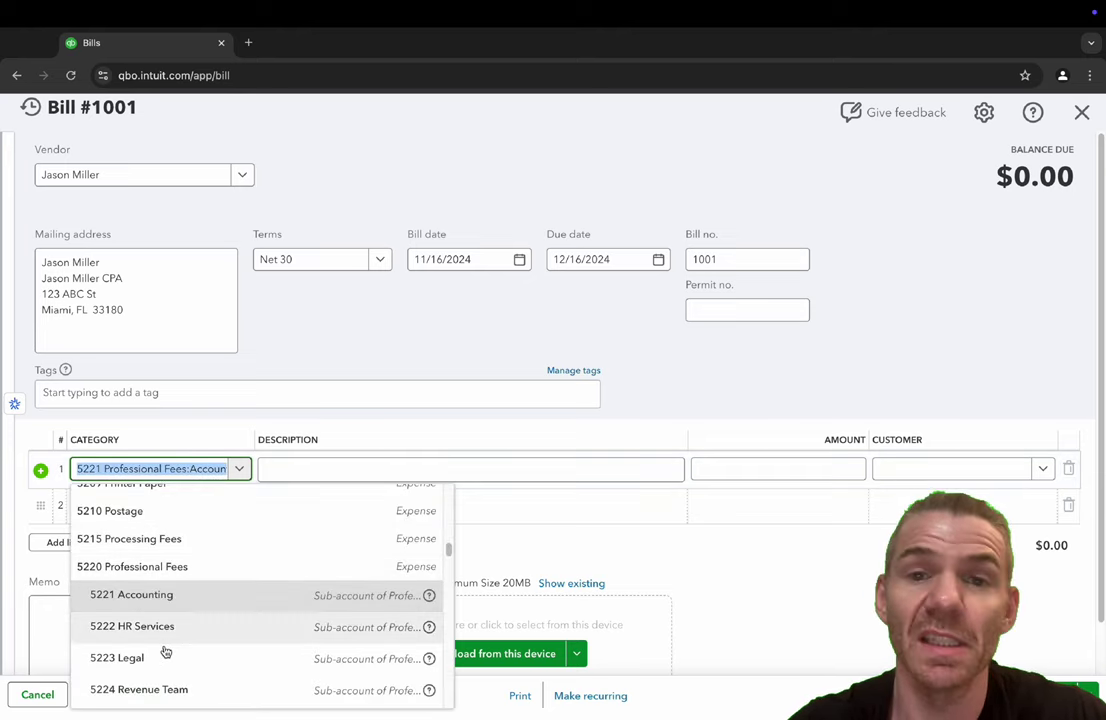
click(236, 470)
click(309, 478)
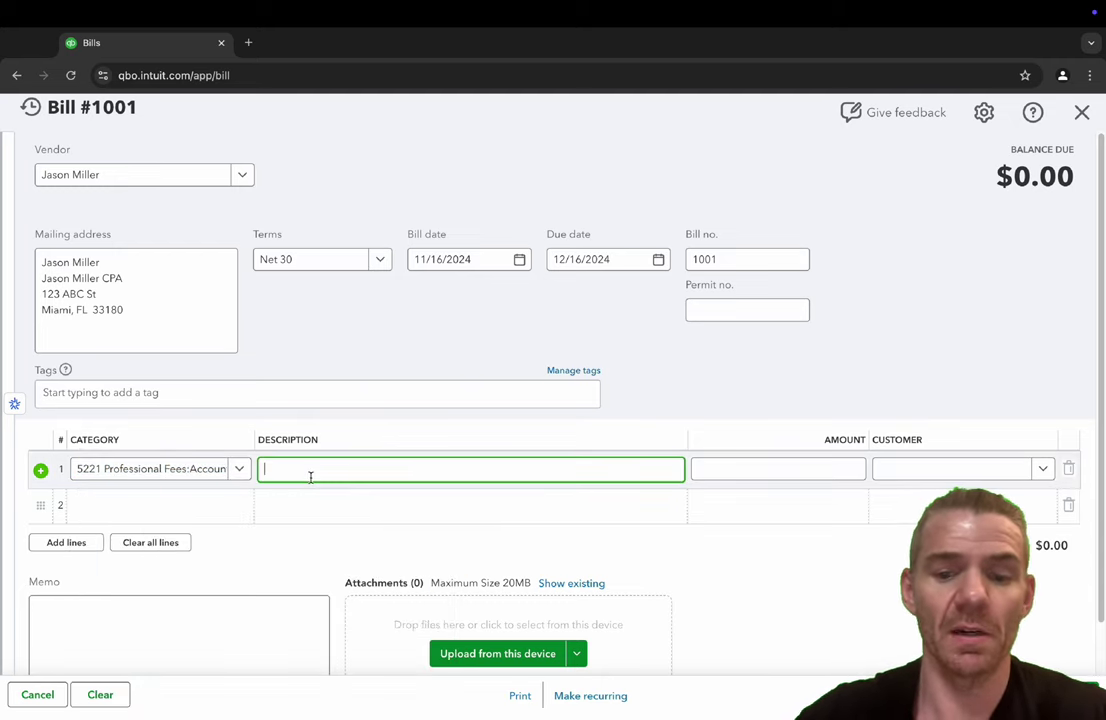
text(Co)
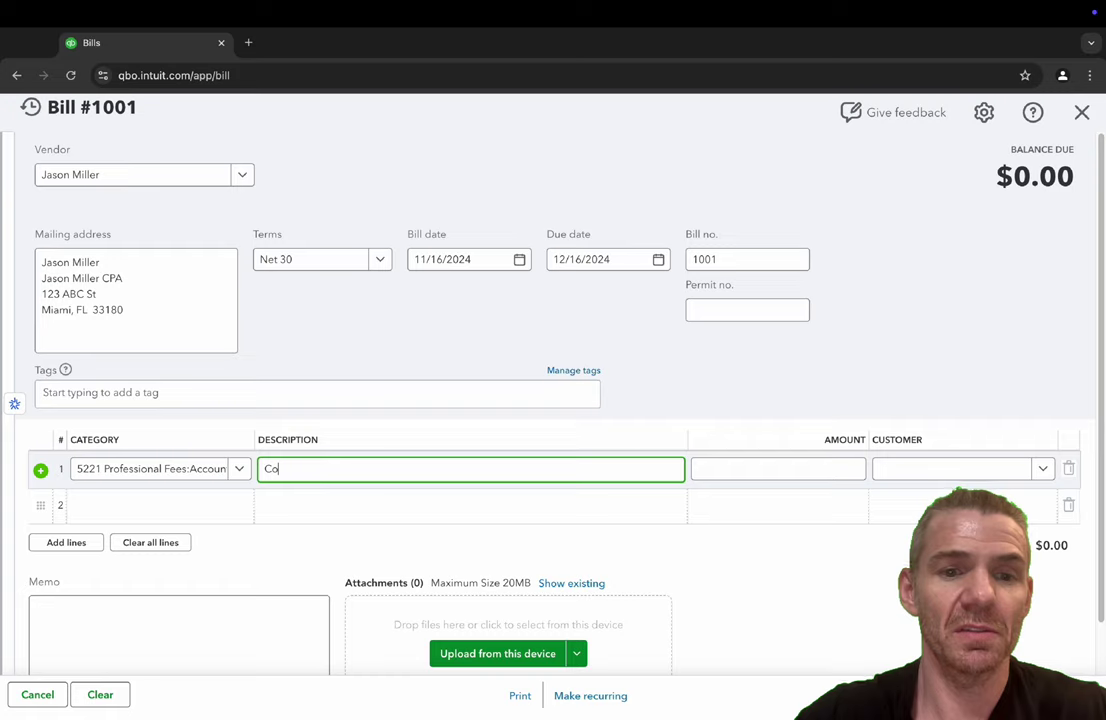
text(mpilation completed)
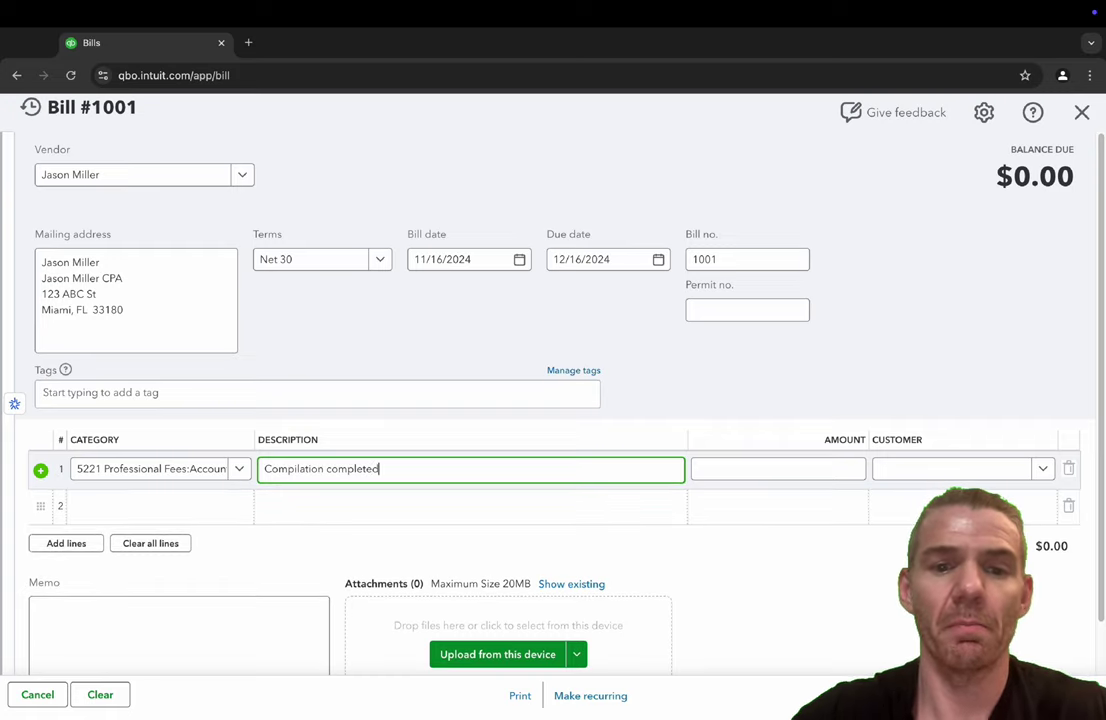
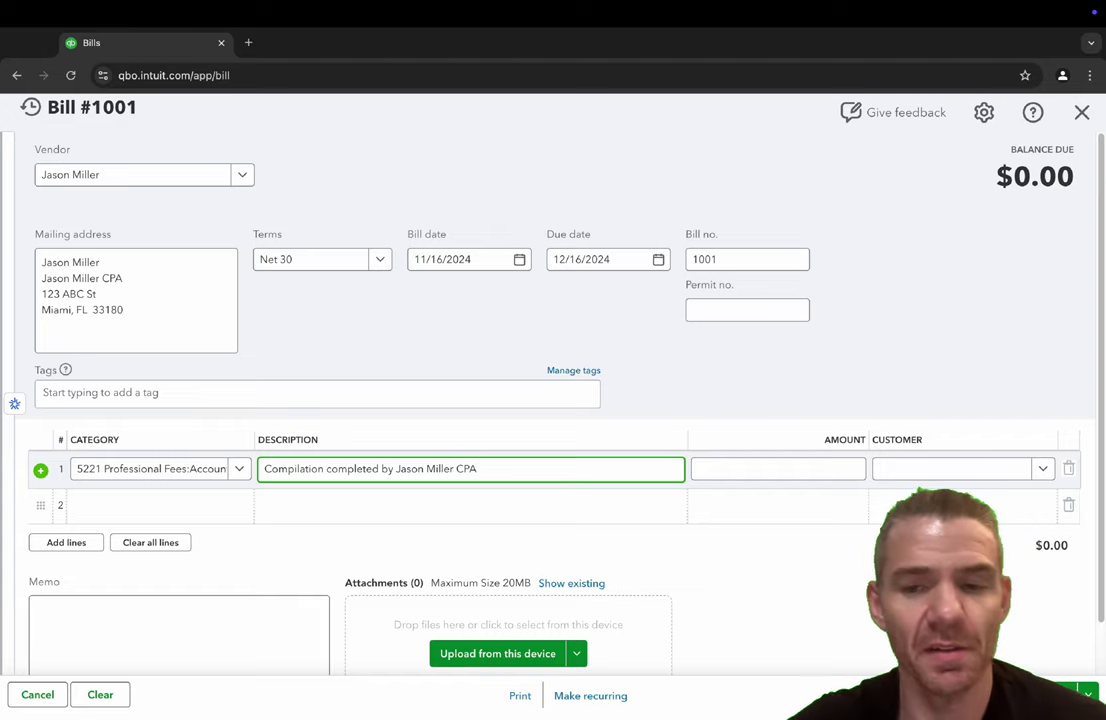
click(778, 468)
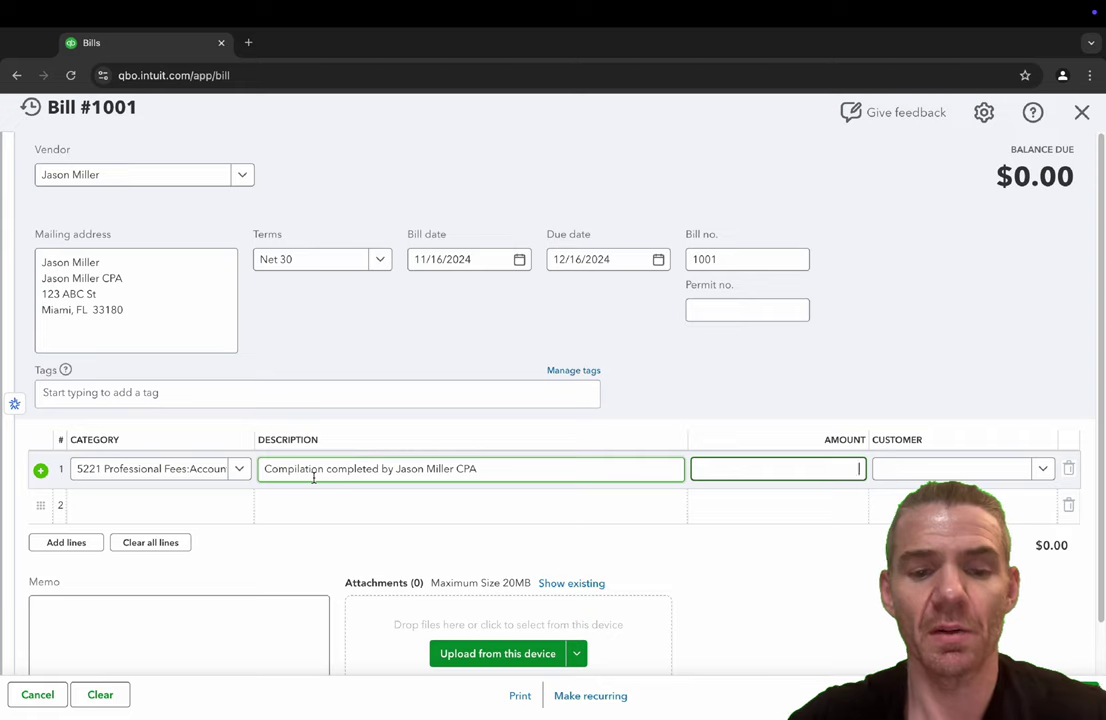
text(2,000)
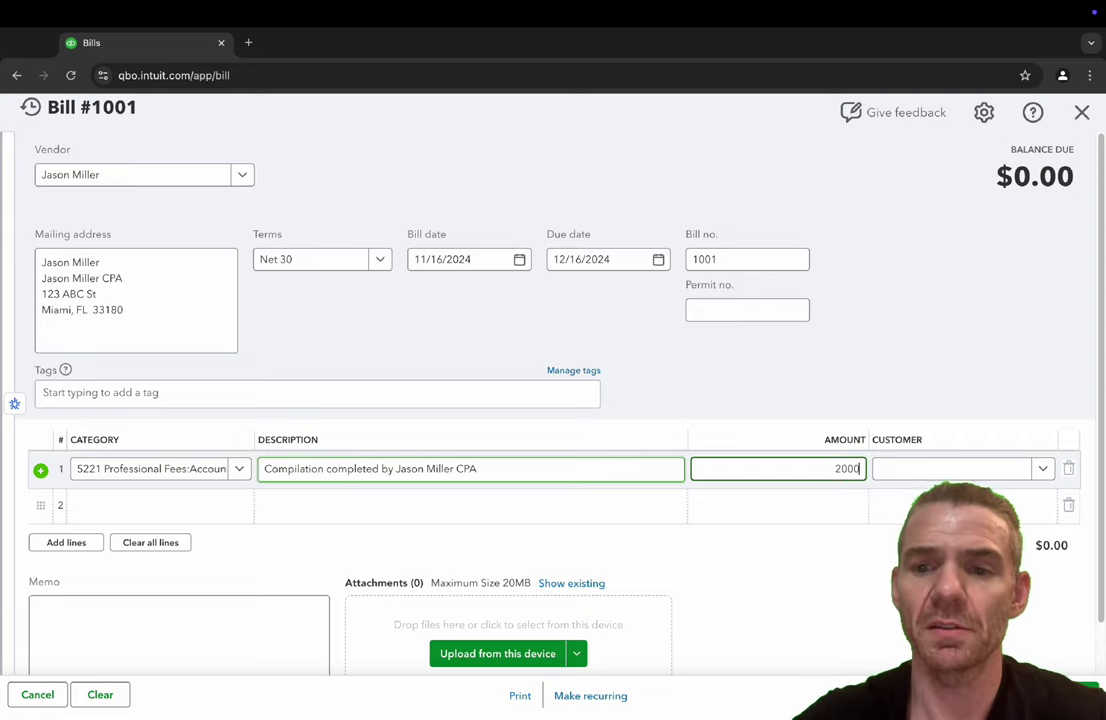
key(Tab)
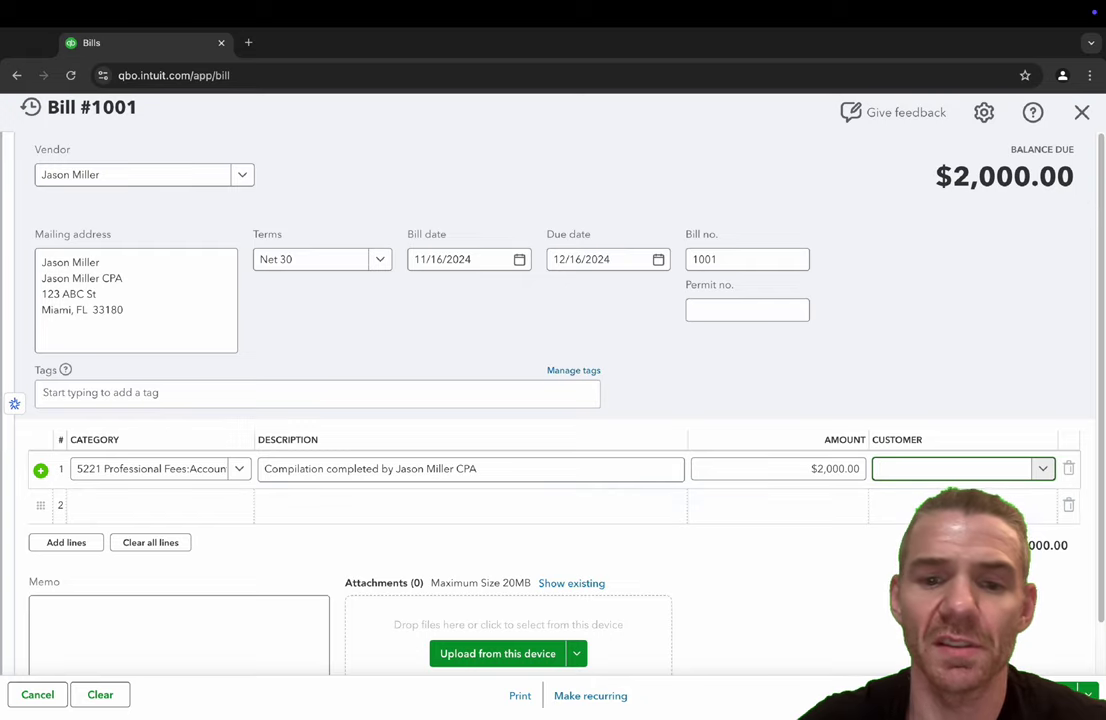
scroll(485, 345, down, 1)
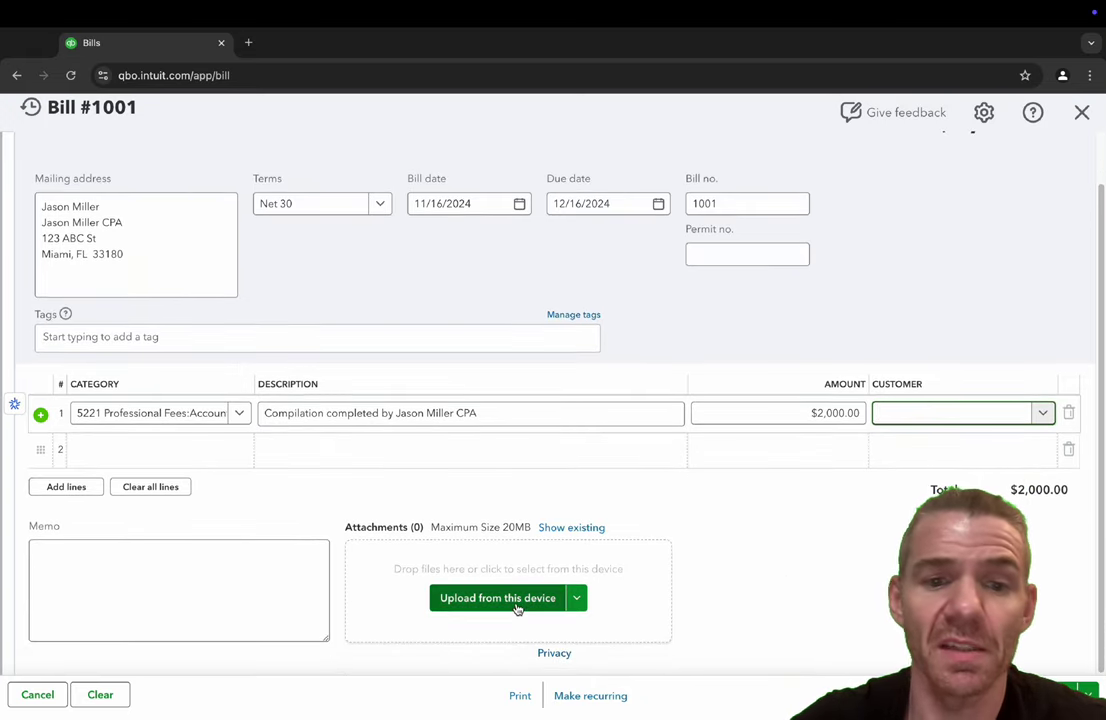
- Attach Business Card.pdf from the Desktop to the bill, then save and close it
click(405, 527)
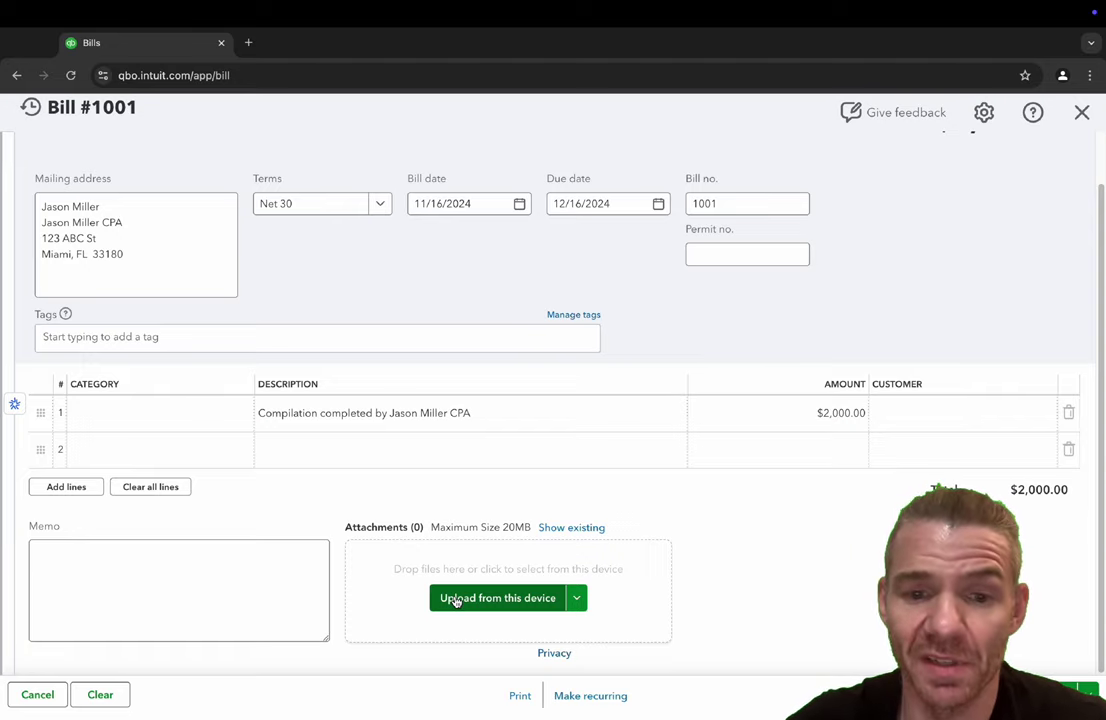
click(455, 600)
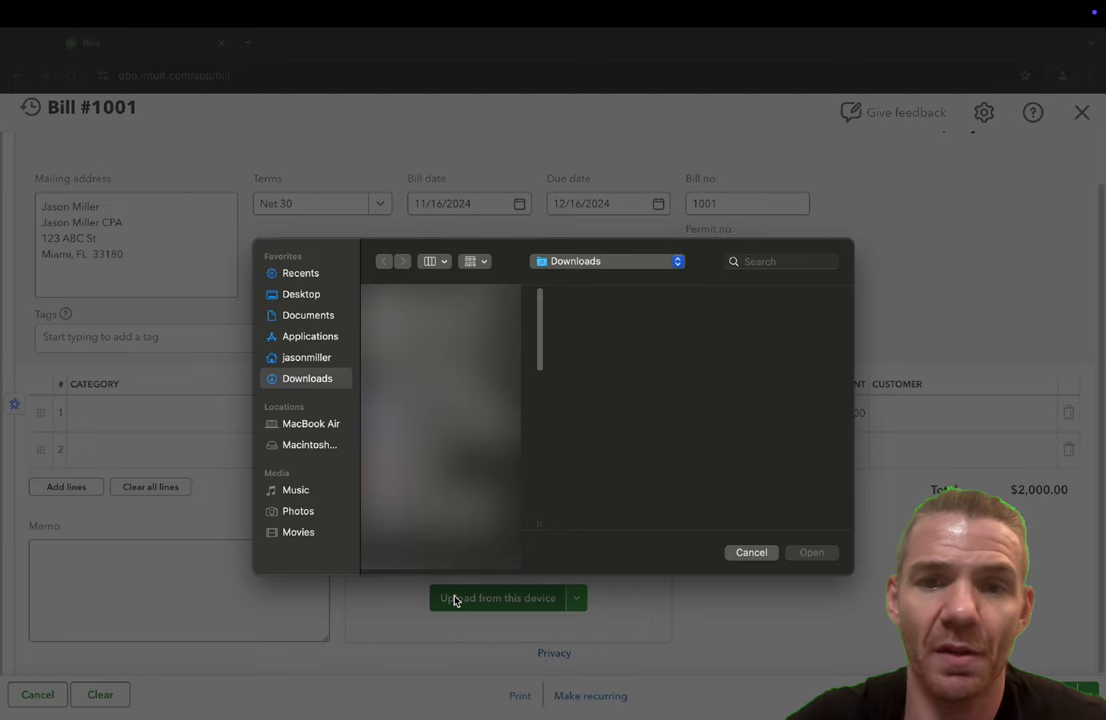
click(300, 294)
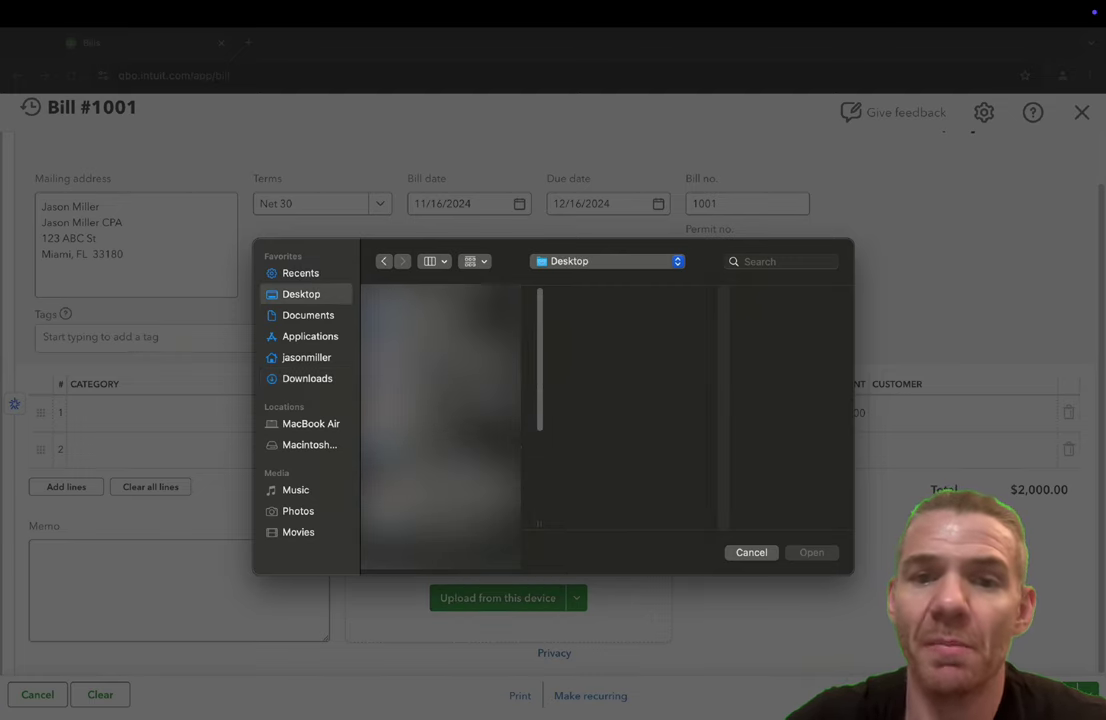
click(440, 300)
click(811, 552)
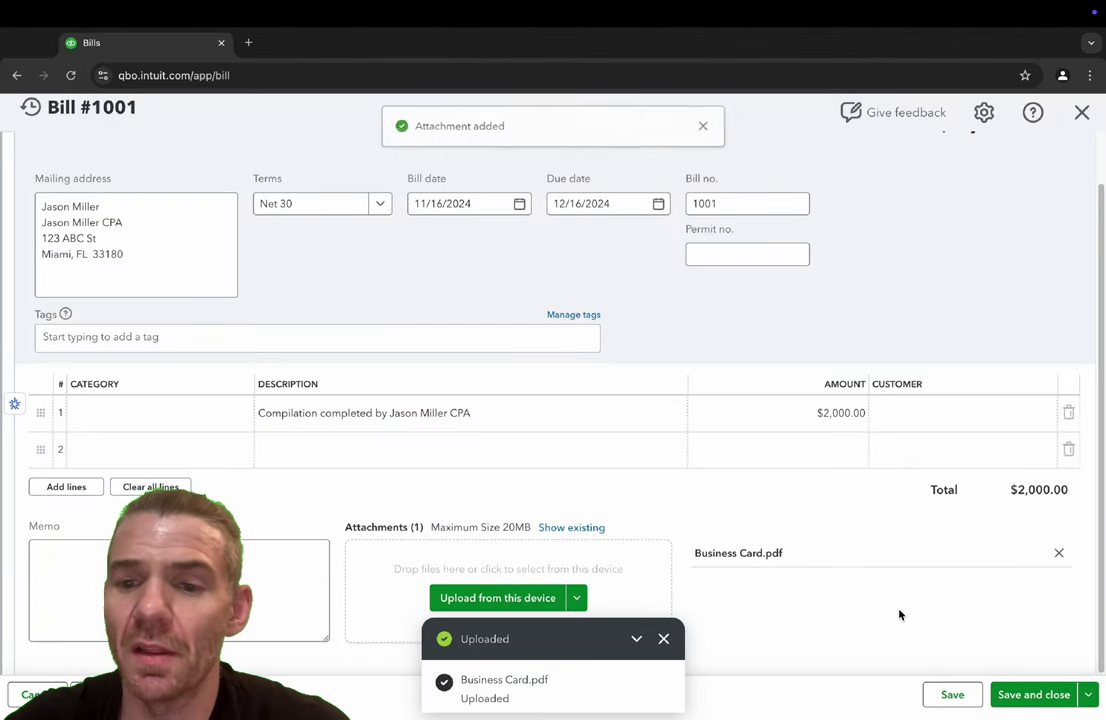
click(1010, 695)
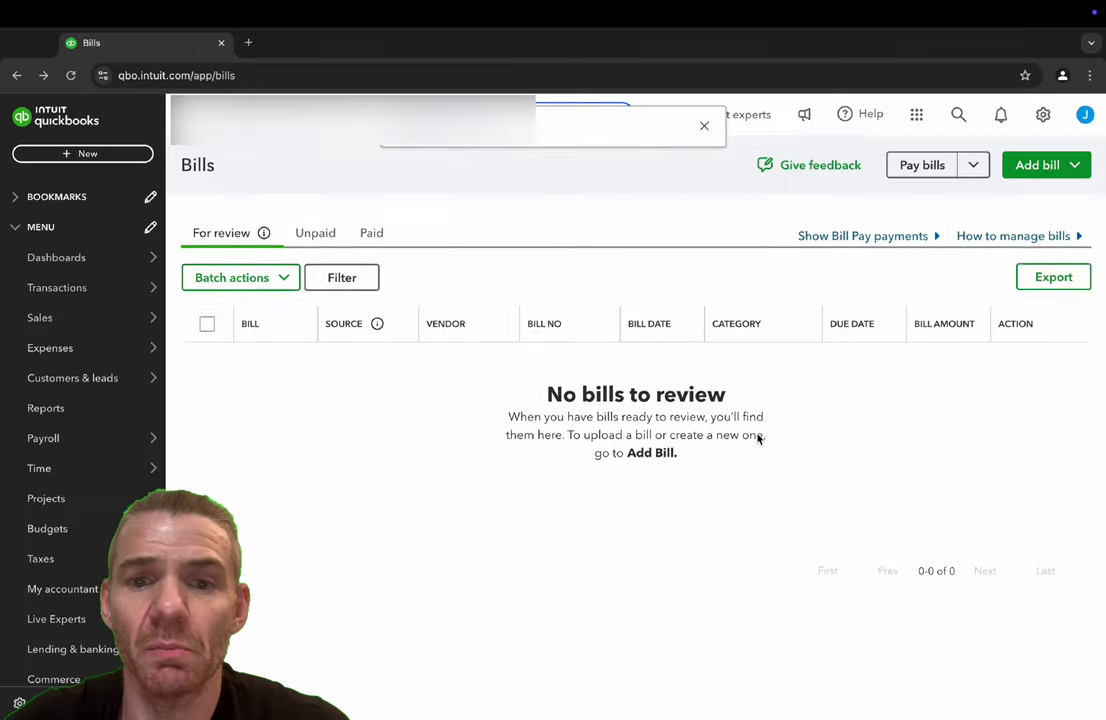
- Search the Vendors list for the new CPA vendor and open its transaction list
mouse_move(89, 343)
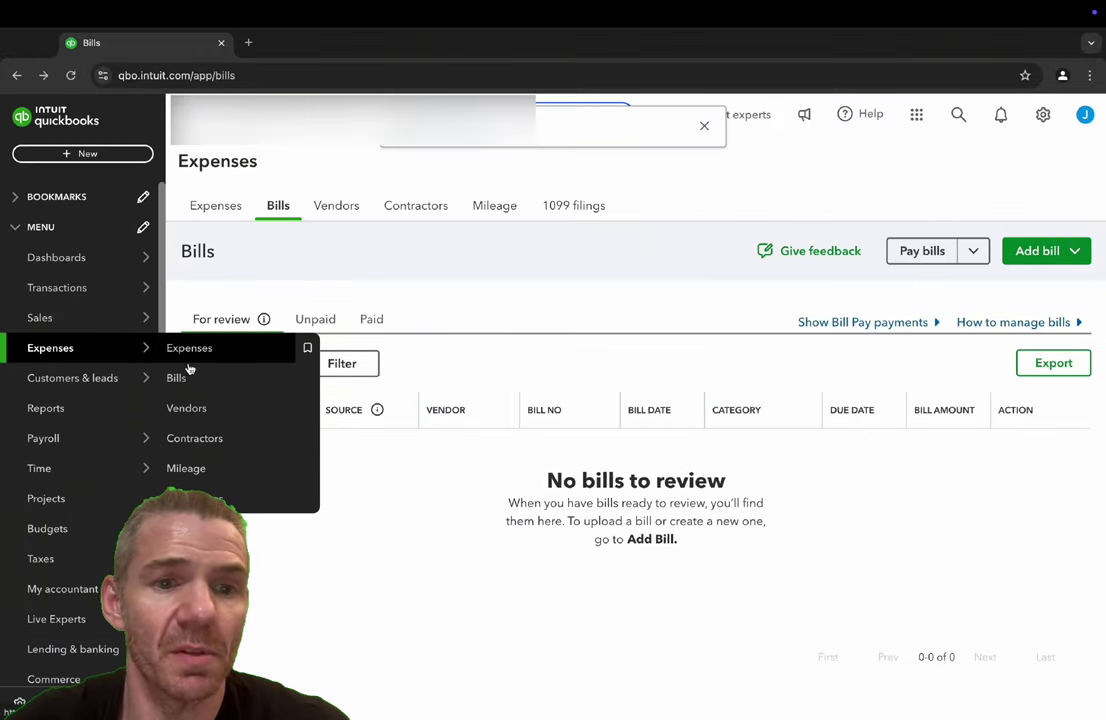
click(186, 408)
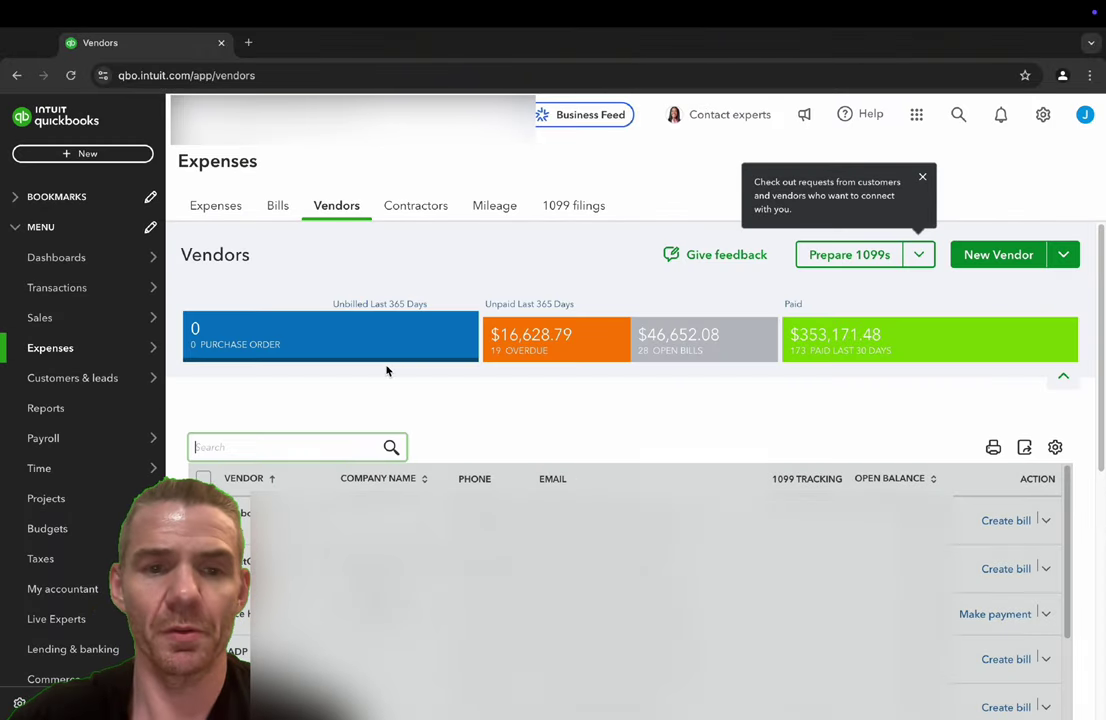
click(286, 447)
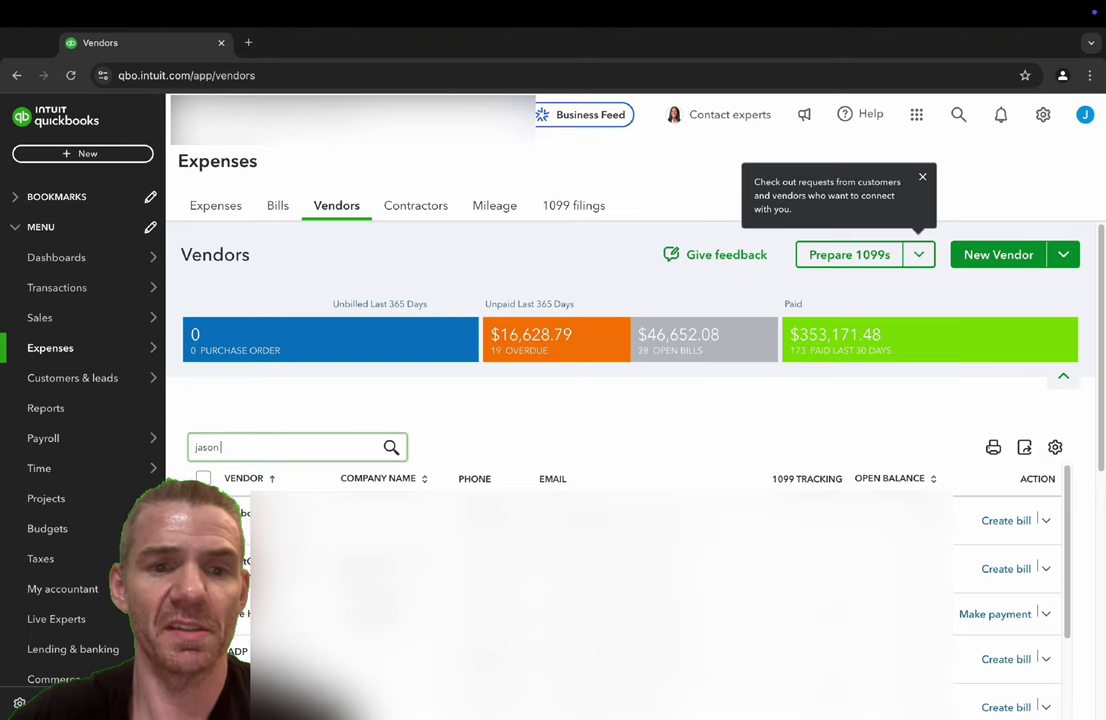
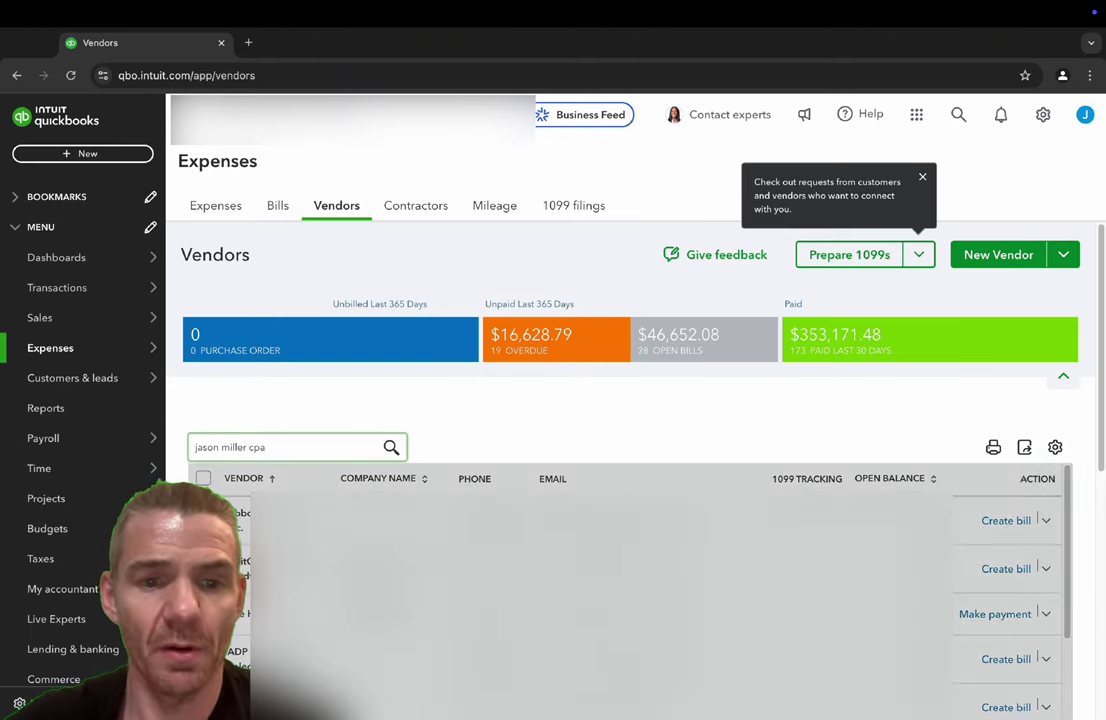
click(263, 520)
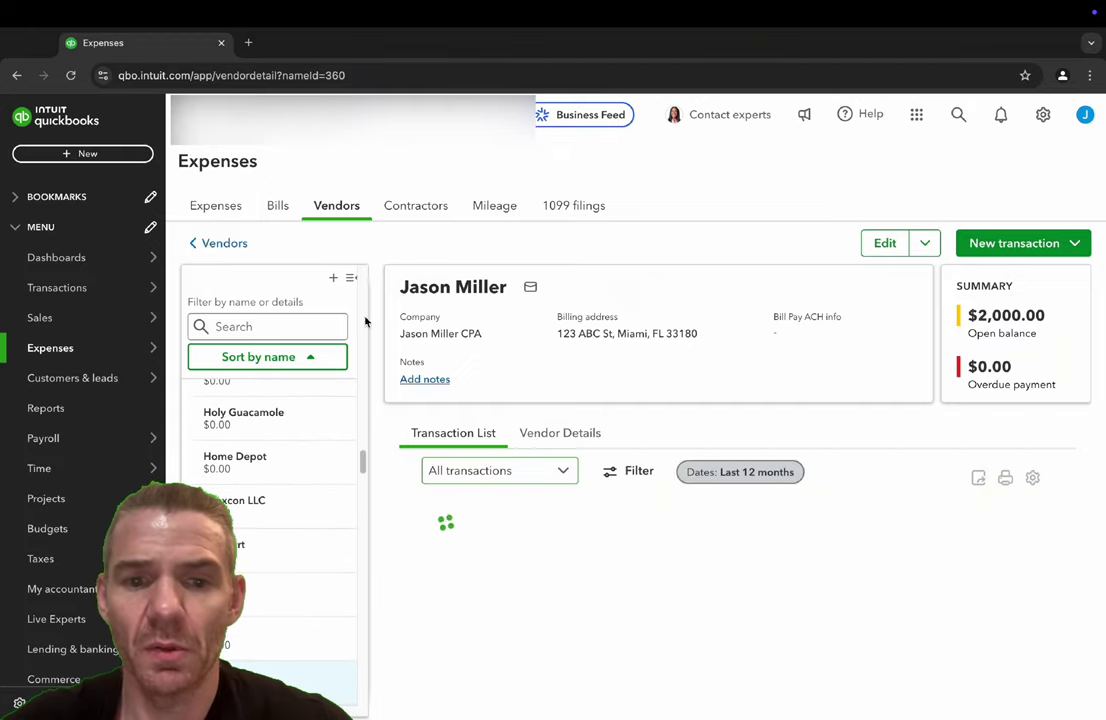
click(351, 277)
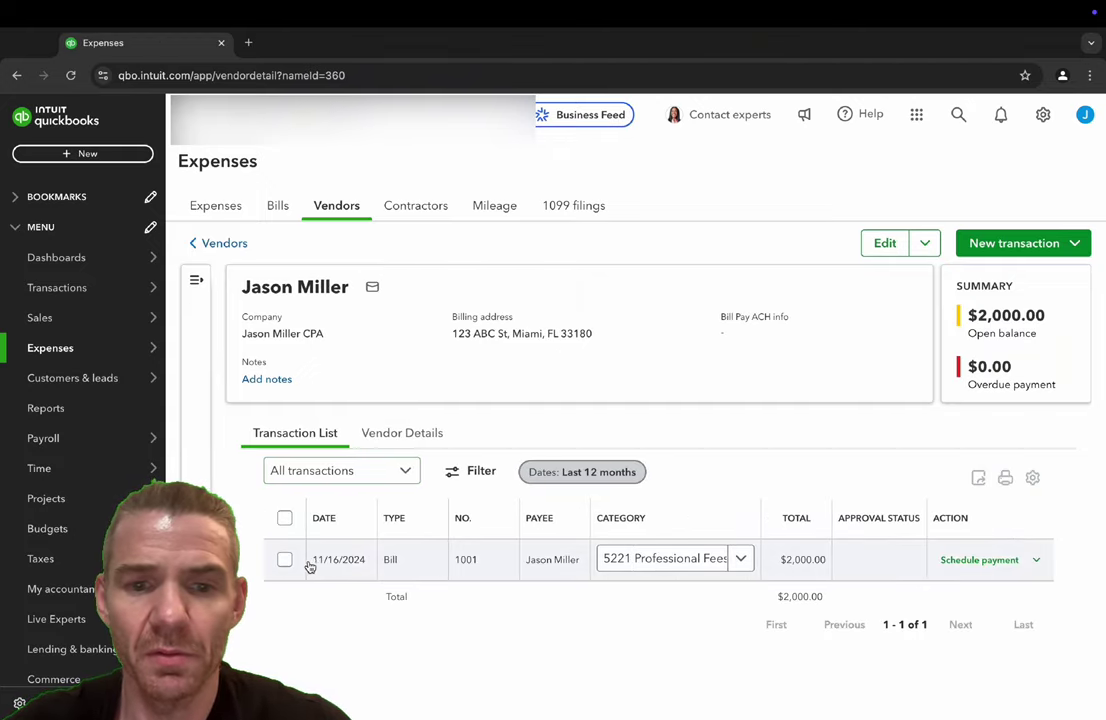